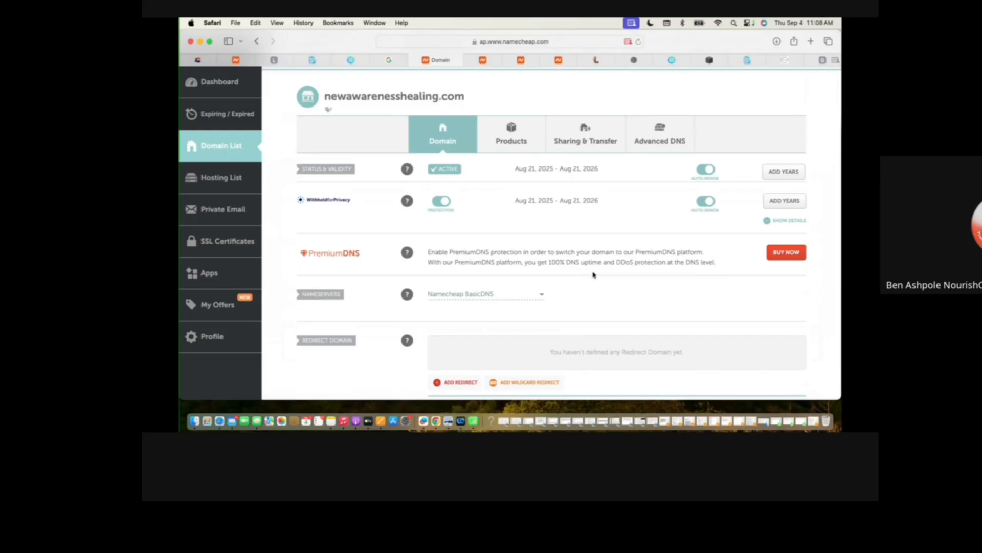
Add a catch-all email redirect for newawarenesshealing.com that forwards to the owner's email address, and save it.
{"action": "scroll", "coordinate": [594, 292], "scroll_direction": "down", "scroll_amount": 5}
{"action": "scroll", "coordinate": [594, 293], "scroll_direction": "down", "scroll_amount": 1}
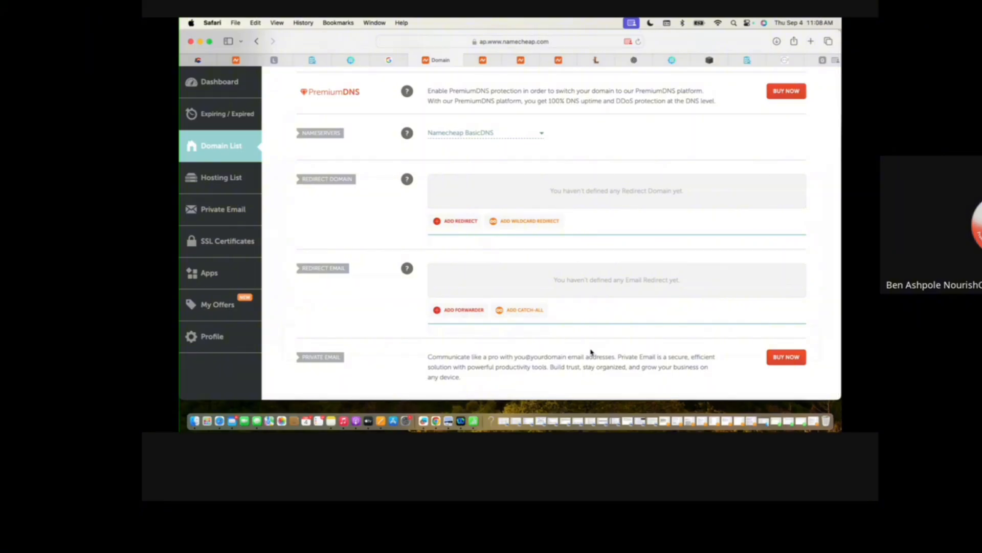
{"action": "left_click", "coordinate": [518, 311]}
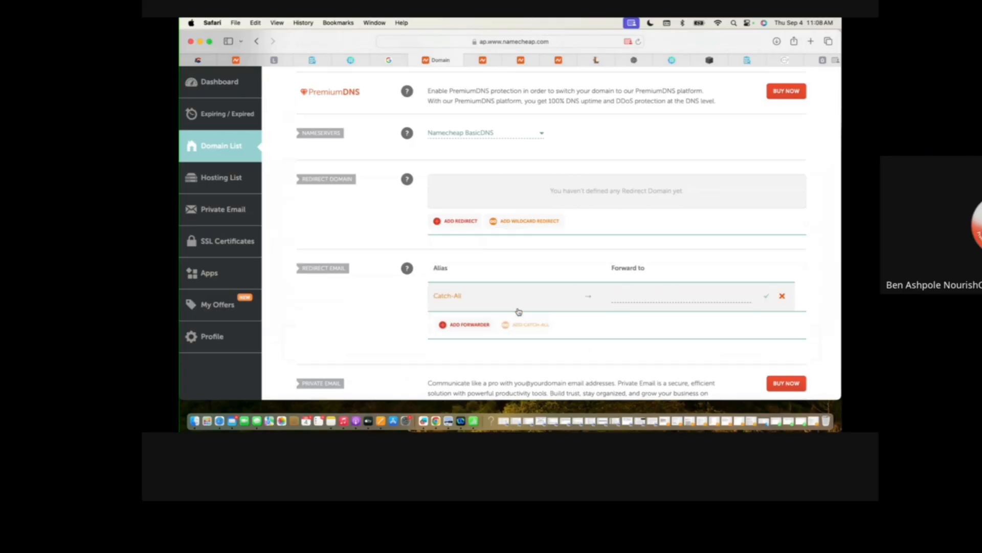
{"action": "left_click", "coordinate": [655, 296]}
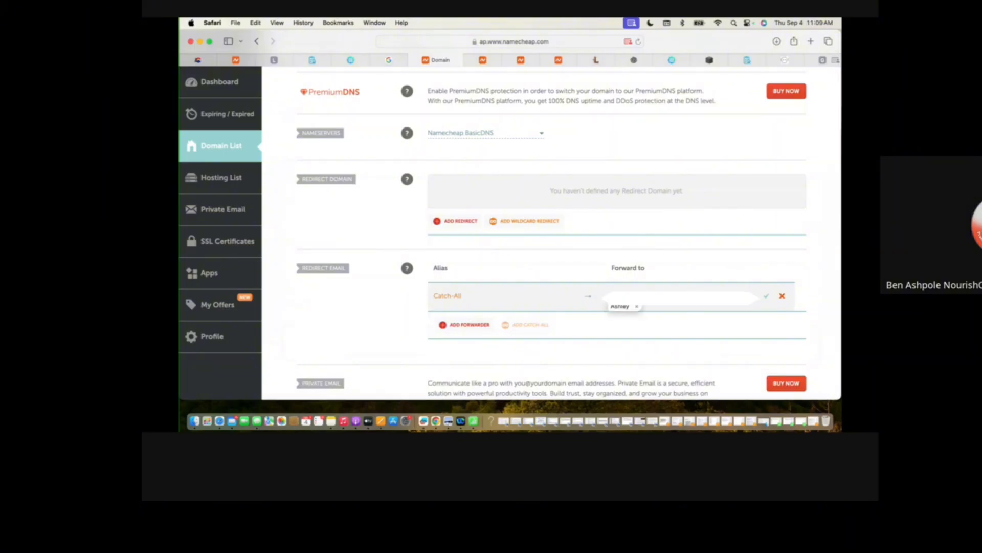
{"action": "left_click", "coordinate": [767, 296]}
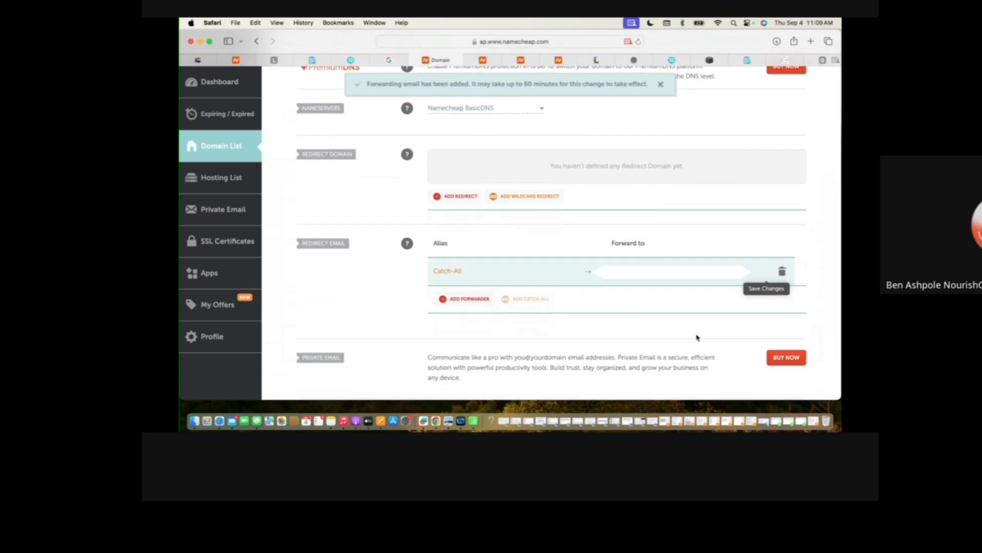
Open the advanced DNS settings of newawarenesshealing.com.
{"action": "scroll", "coordinate": [697, 338], "scroll_direction": "down", "scroll_amount": 5}
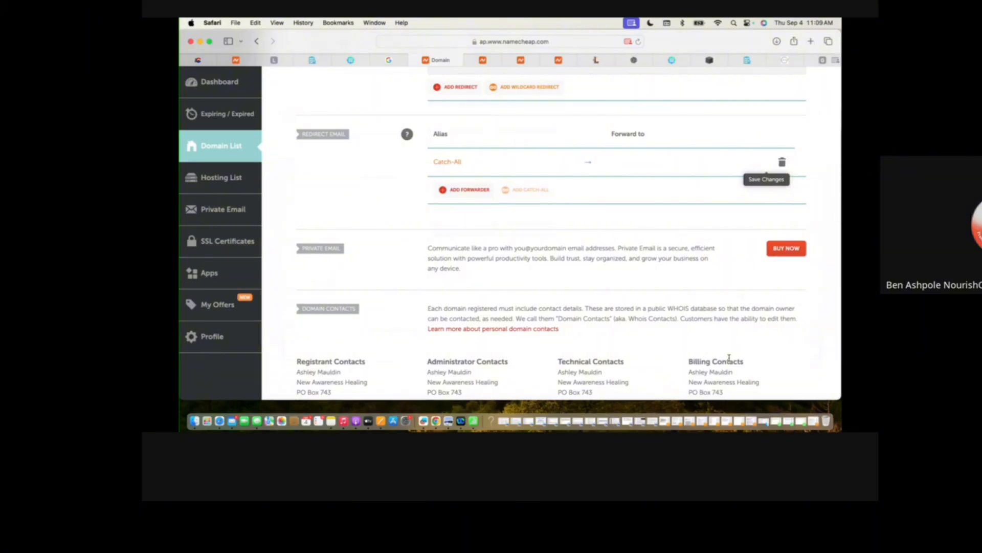
{"action": "scroll", "coordinate": [730, 362], "scroll_direction": "up", "scroll_amount": 1}
{"action": "scroll", "coordinate": [731, 361], "scroll_direction": "up", "scroll_amount": 2}
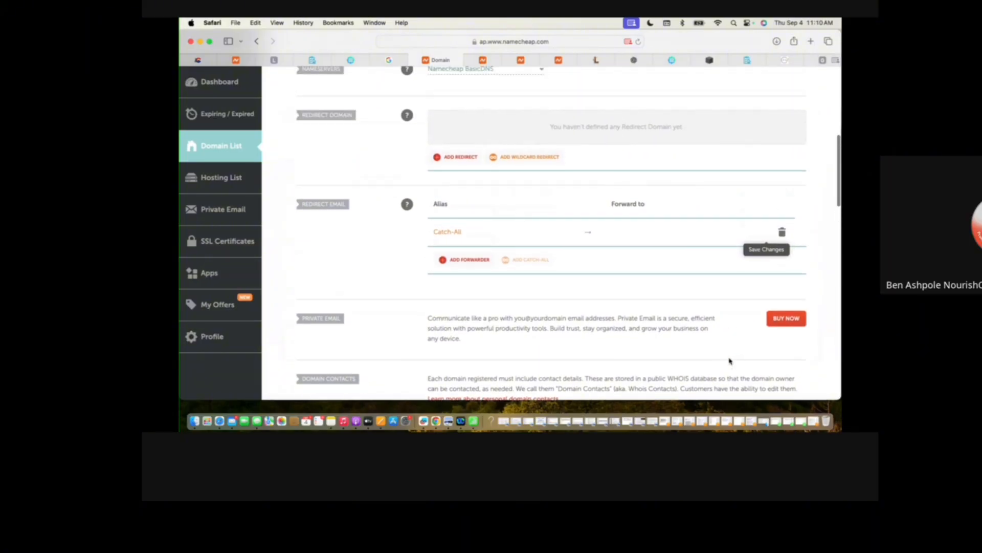
{"action": "scroll", "coordinate": [730, 361], "scroll_direction": "up", "scroll_amount": 8}
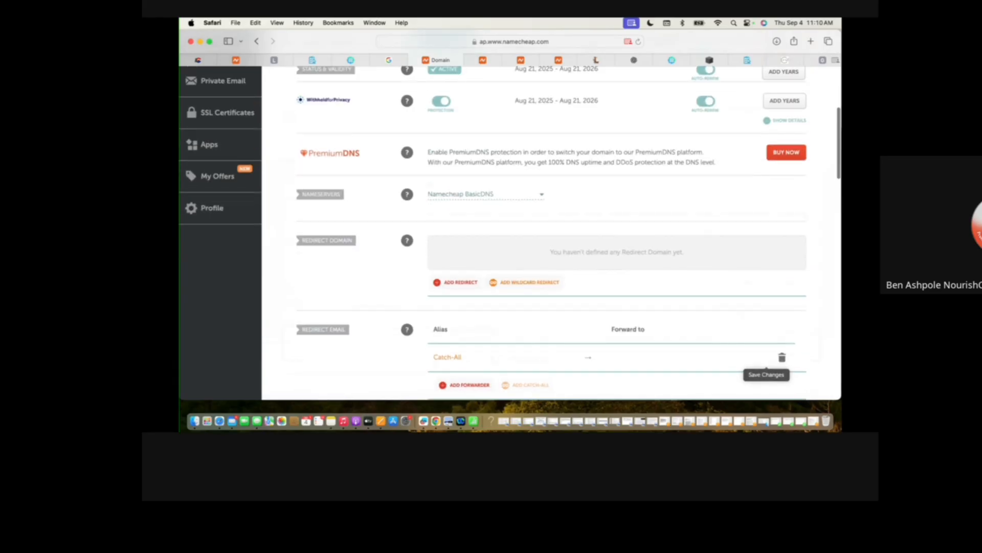
{"action": "left_click", "coordinate": [674, 185]}
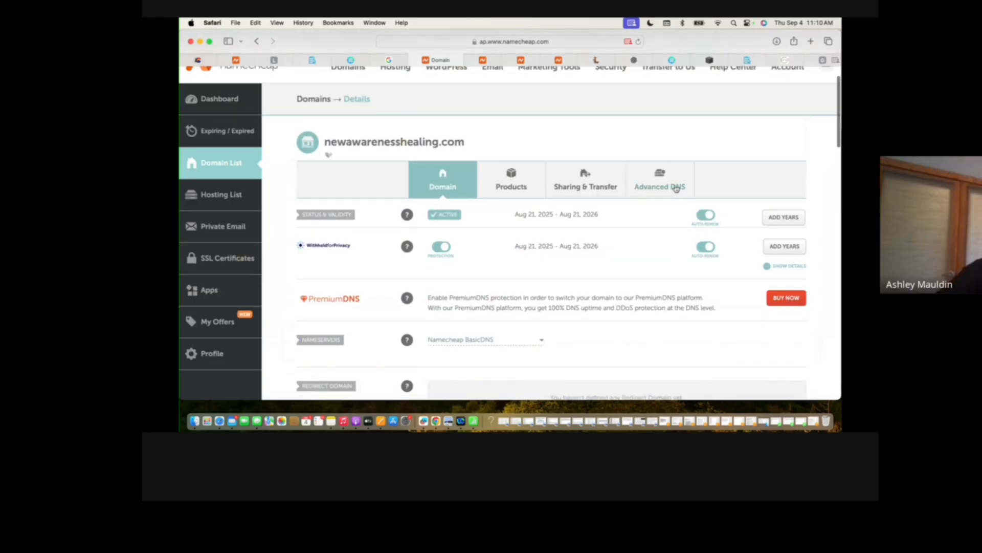
Change the domain's mail settings to Custom MX, below the host records.
{"action": "scroll", "coordinate": [813, 267], "scroll_direction": "down", "scroll_amount": 5}
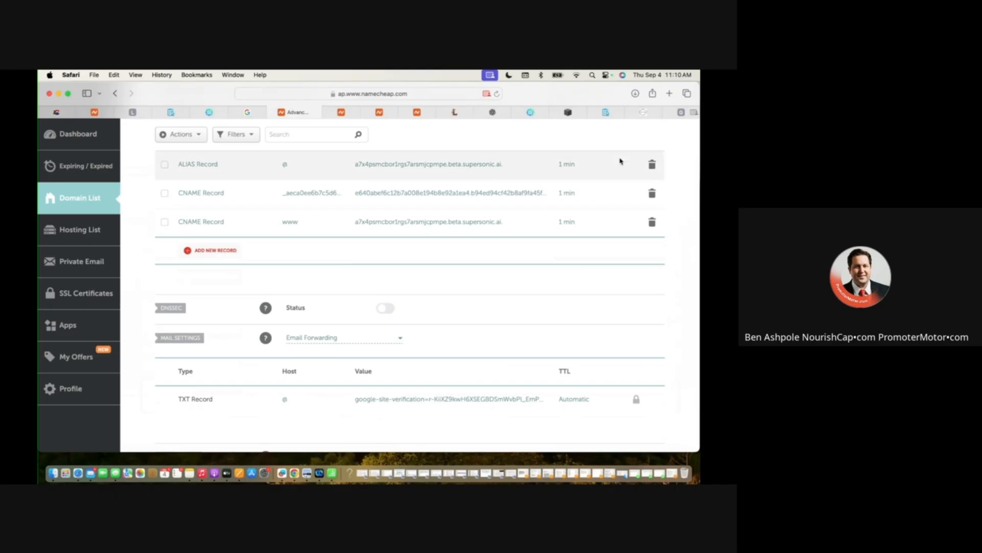
{"action": "scroll", "coordinate": [439, 241], "scroll_direction": "up", "scroll_amount": 3}
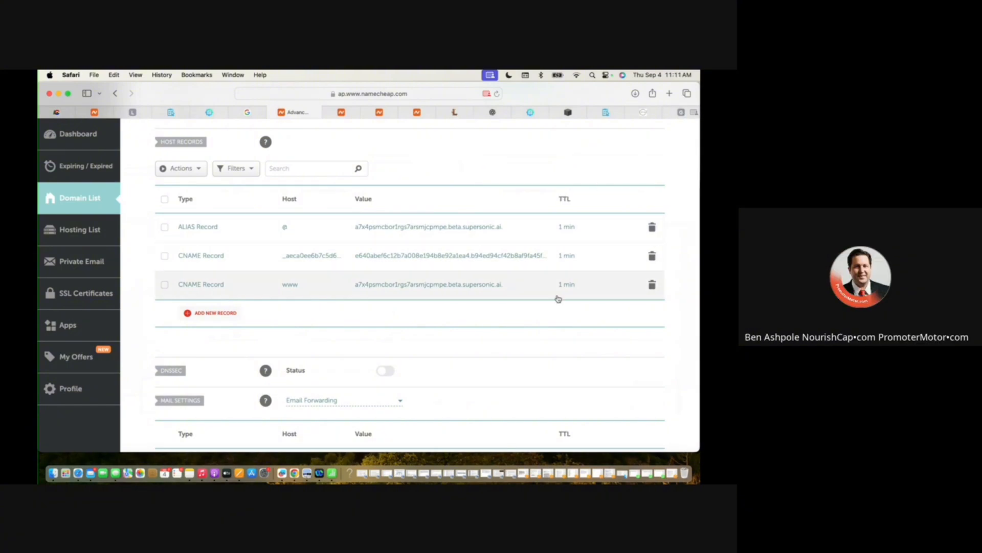
{"action": "scroll", "coordinate": [545, 357], "scroll_direction": "down", "scroll_amount": 4}
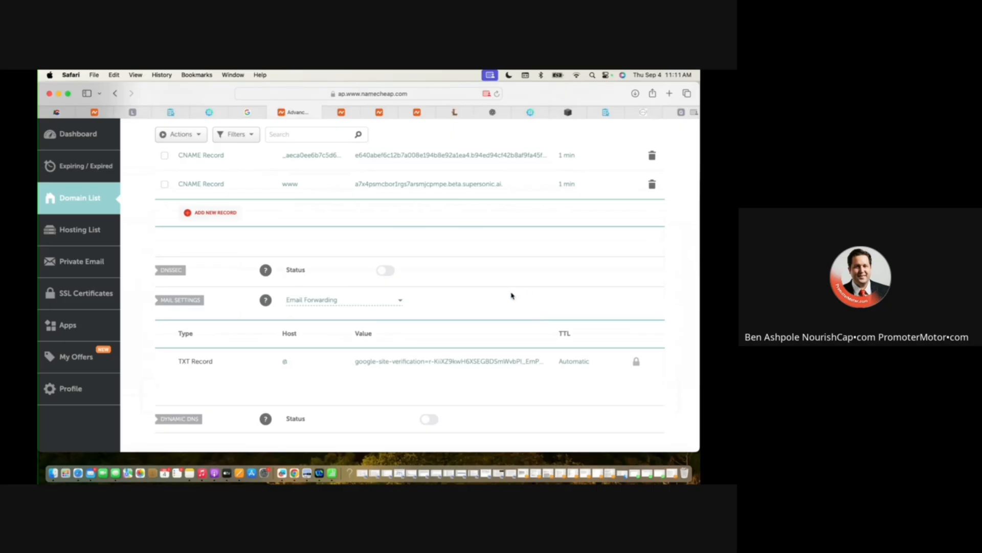
{"action": "left_click", "coordinate": [401, 302]}
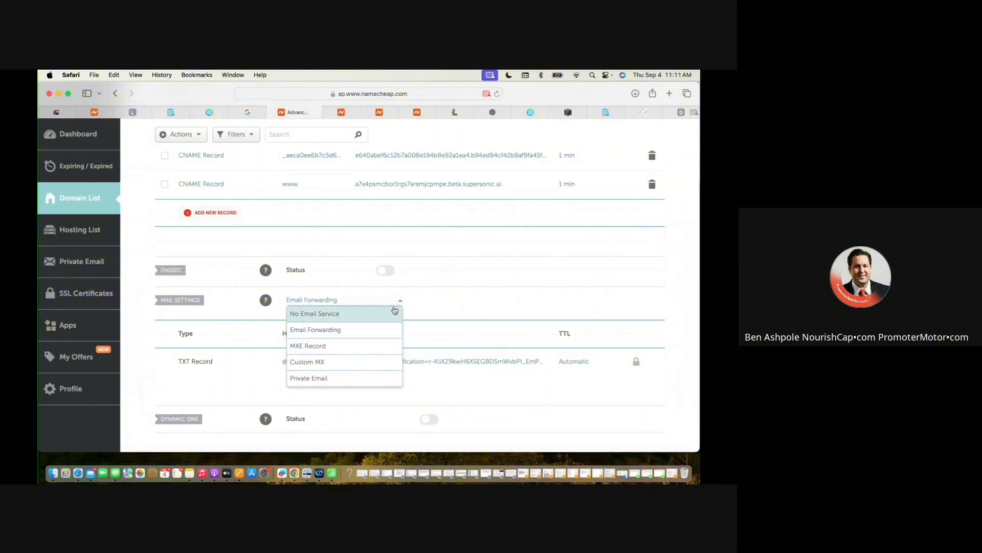
{"action": "left_click", "coordinate": [371, 363]}
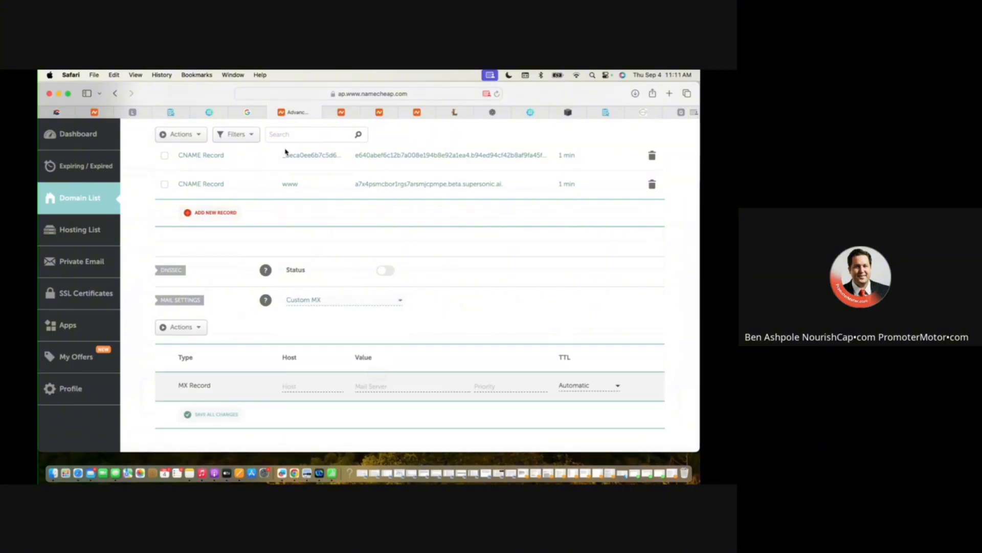
Copy the MX value SMTP.GOOGLE.COM from the Gmail activation page into the new MX record and set its priority to 1.
{"action": "left_click", "coordinate": [247, 112]}
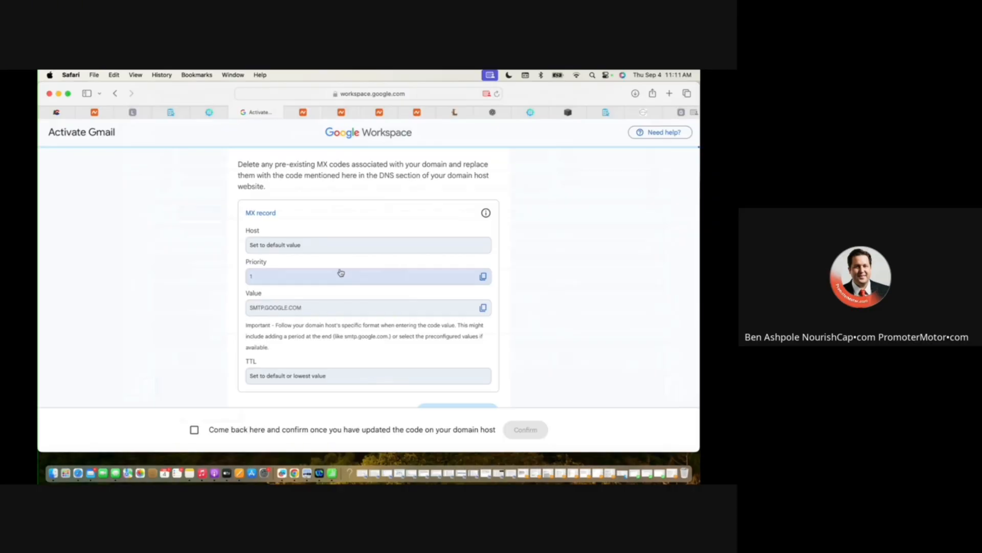
{"action": "left_click", "coordinate": [341, 313]}
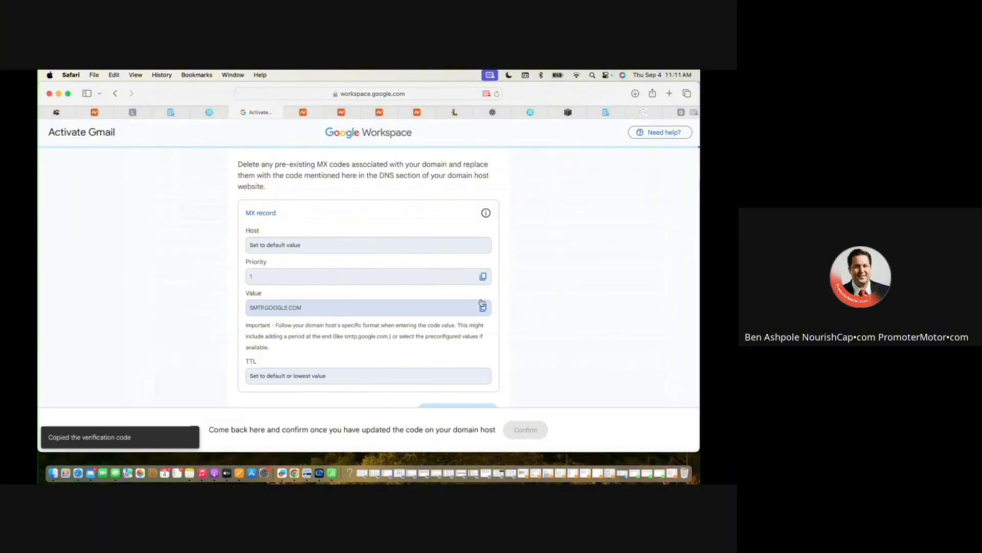
{"action": "left_click", "coordinate": [304, 113]}
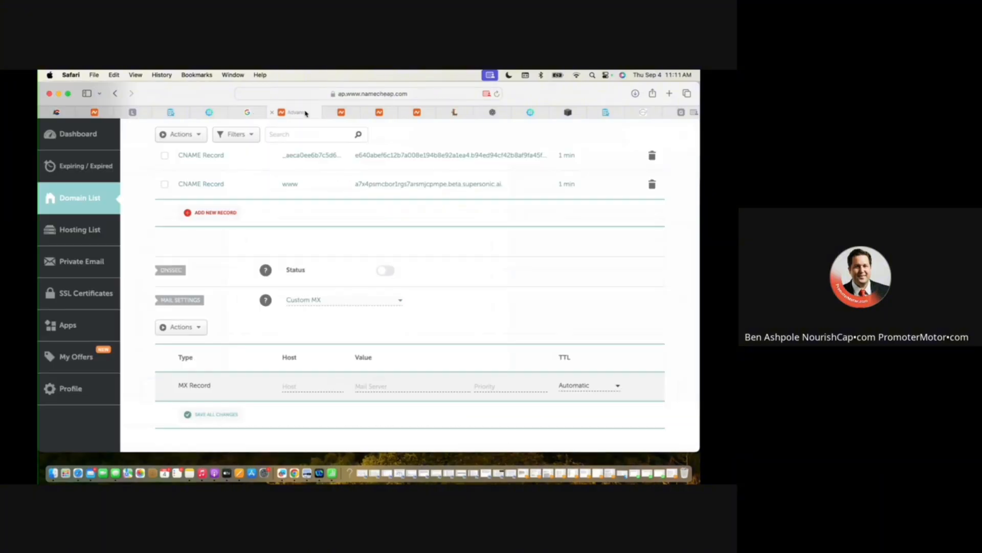
{"action": "left_click", "coordinate": [362, 384]}
{"action": "key", "text": "super+v"}
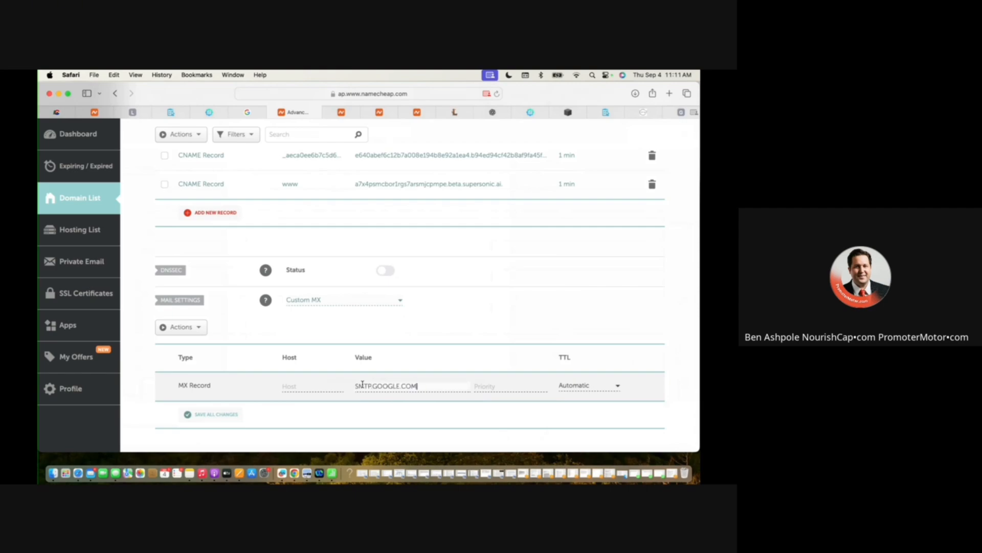
{"action": "left_click", "coordinate": [486, 386]}
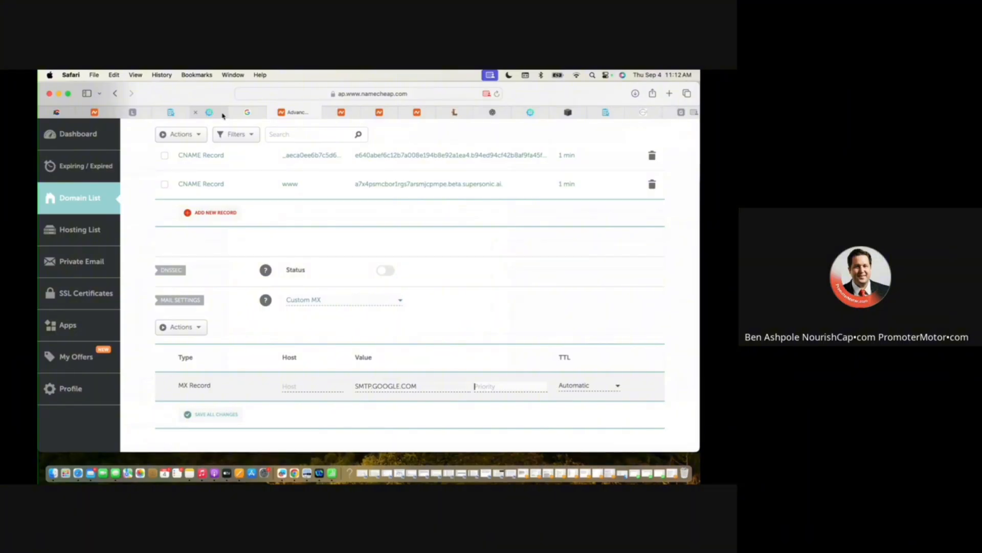
{"action": "type", "text": "1"}
Check the record against the Gmail activation page, then set the MX record's host to @ and save it.
{"action": "left_click", "coordinate": [251, 112]}
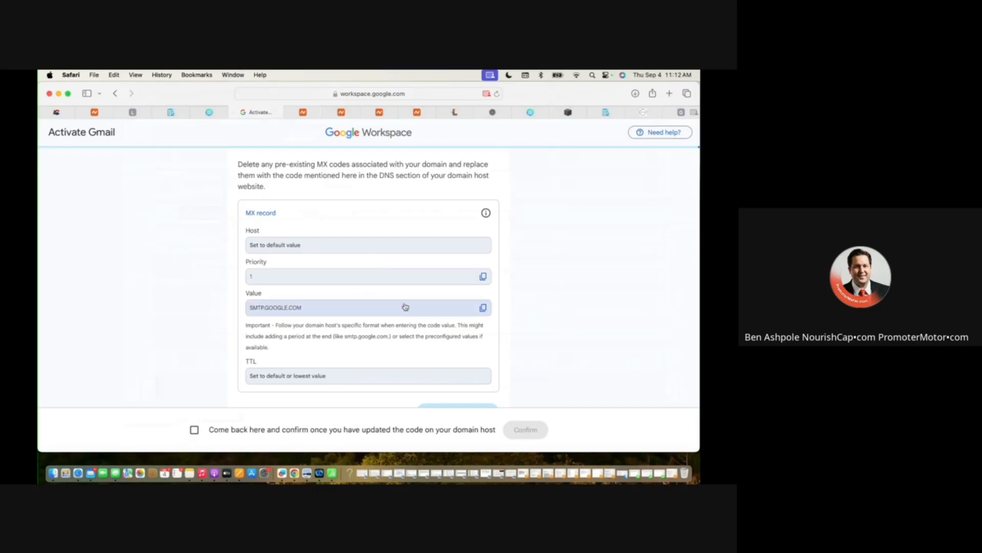
{"action": "scroll", "coordinate": [387, 320], "scroll_direction": "down", "scroll_amount": 2}
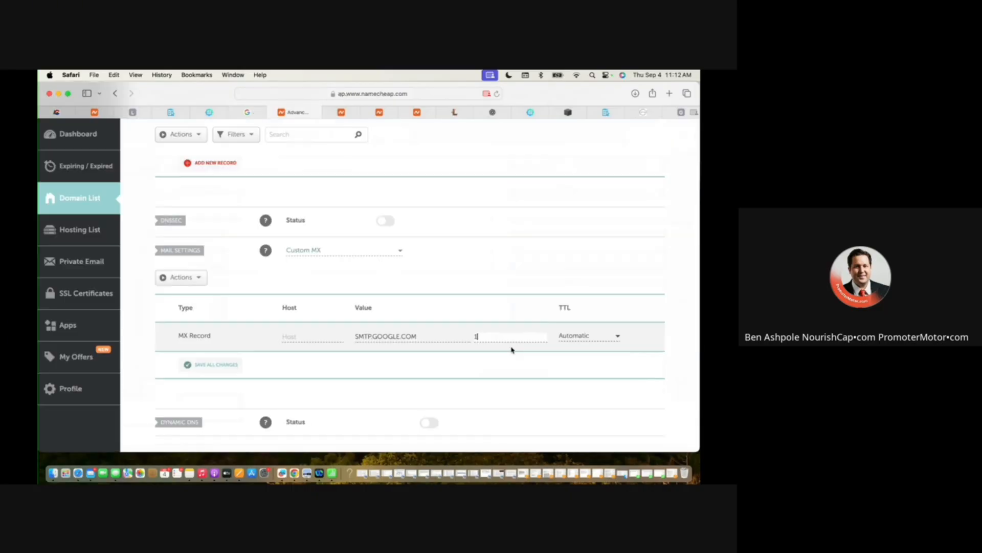
{"action": "scroll", "coordinate": [506, 372], "scroll_direction": "down", "scroll_amount": 3}
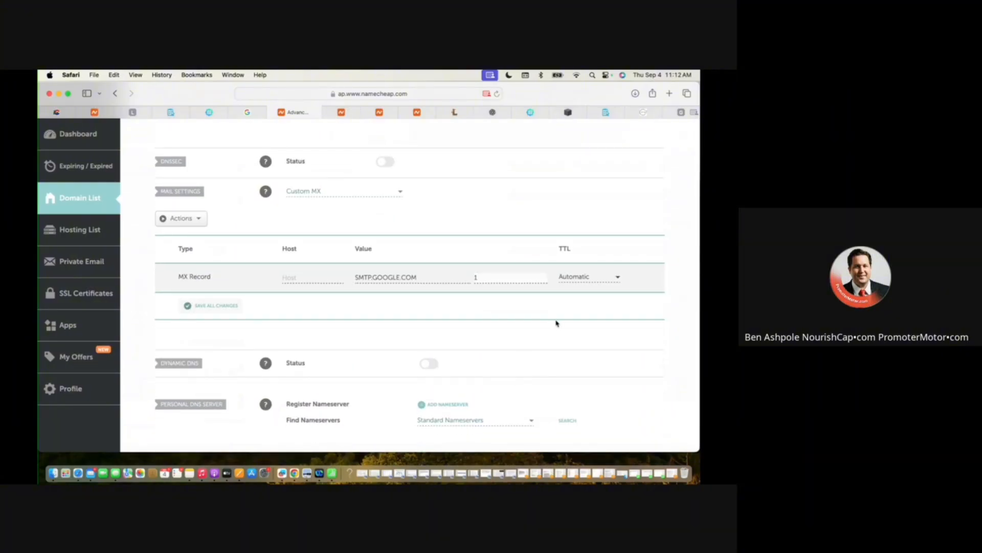
{"action": "left_click", "coordinate": [413, 416]}
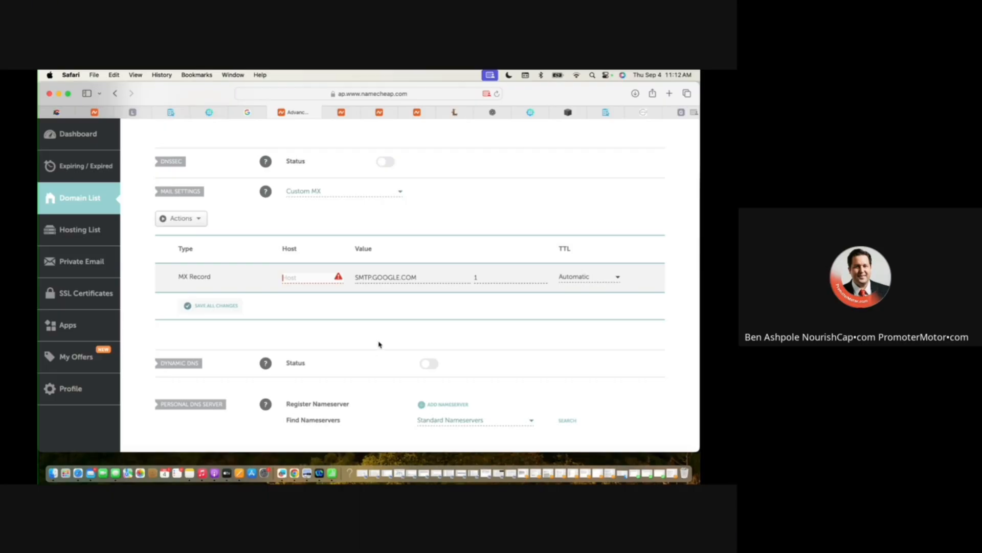
{"action": "left_click", "coordinate": [256, 116]}
{"action": "left_click", "coordinate": [294, 112]}
{"action": "type", "text": "@"}
{"action": "key", "text": "Return"}
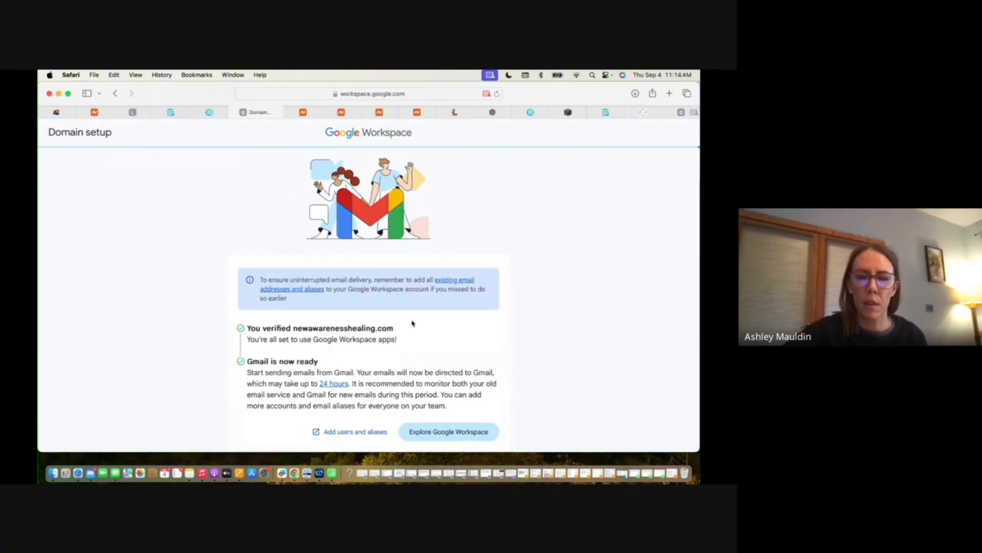
Switch to PromoterMotor and open the weekly availability of the 30 Minute Consultation calendar for editing.
{"action": "mouse_move", "coordinate": [305, 113]}
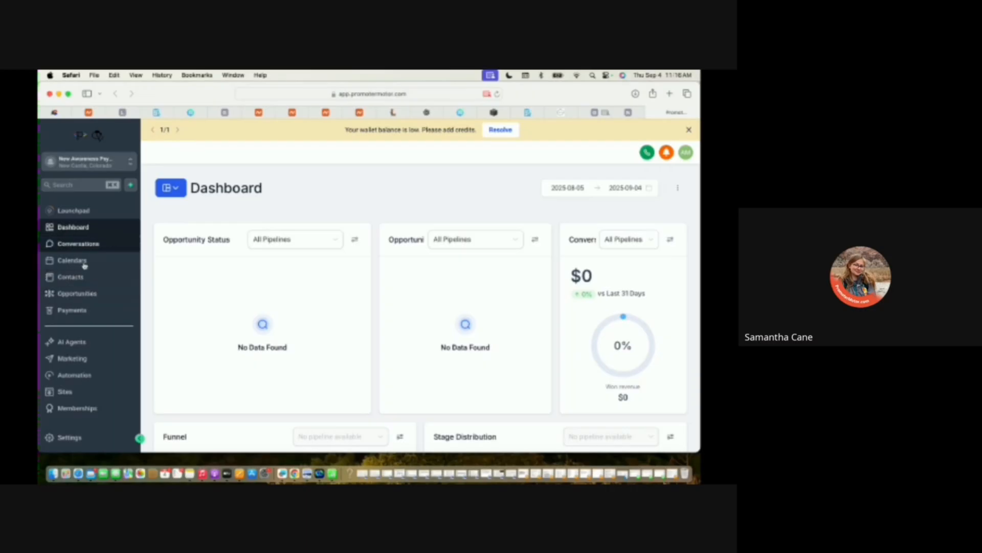
{"action": "left_click", "coordinate": [84, 264]}
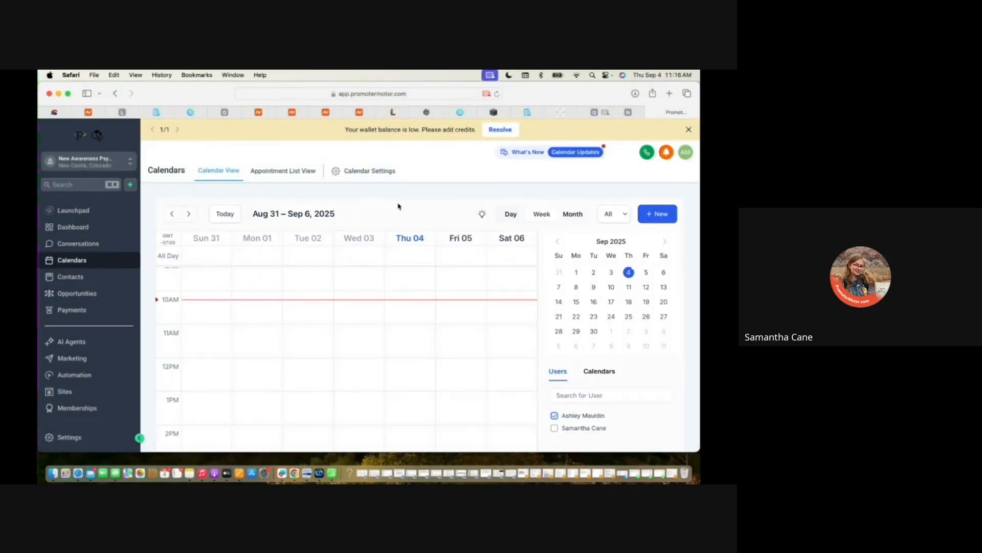
{"action": "left_click", "coordinate": [373, 171]}
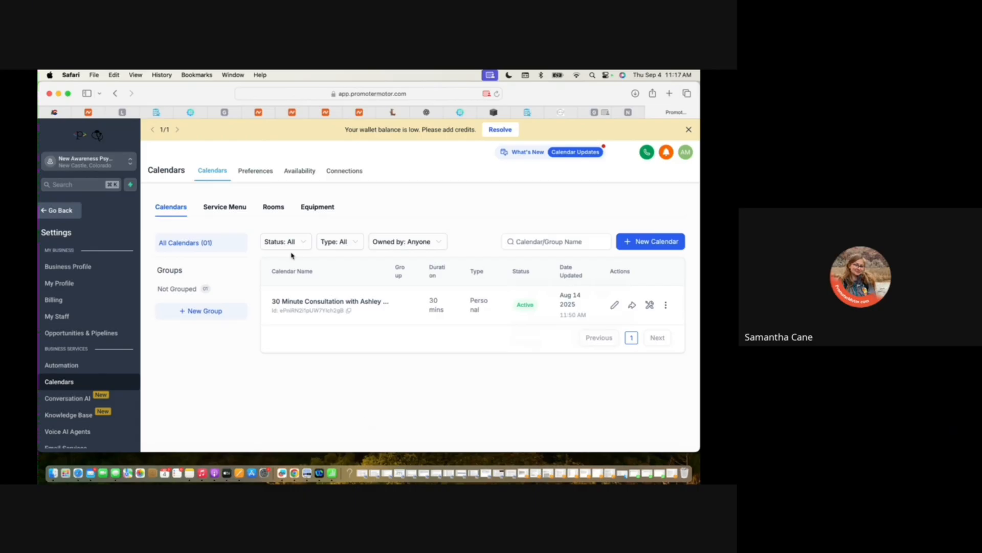
{"action": "left_click", "coordinate": [317, 301]}
{"action": "scroll", "coordinate": [485, 344], "scroll_direction": "down", "scroll_amount": 2}
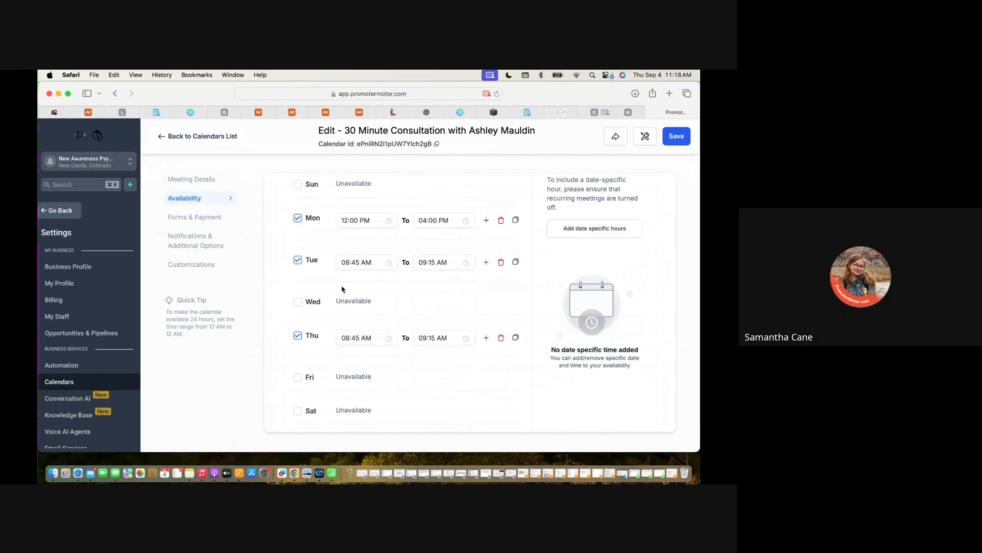
{"action": "scroll", "coordinate": [343, 291], "scroll_direction": "up", "scroll_amount": 3}
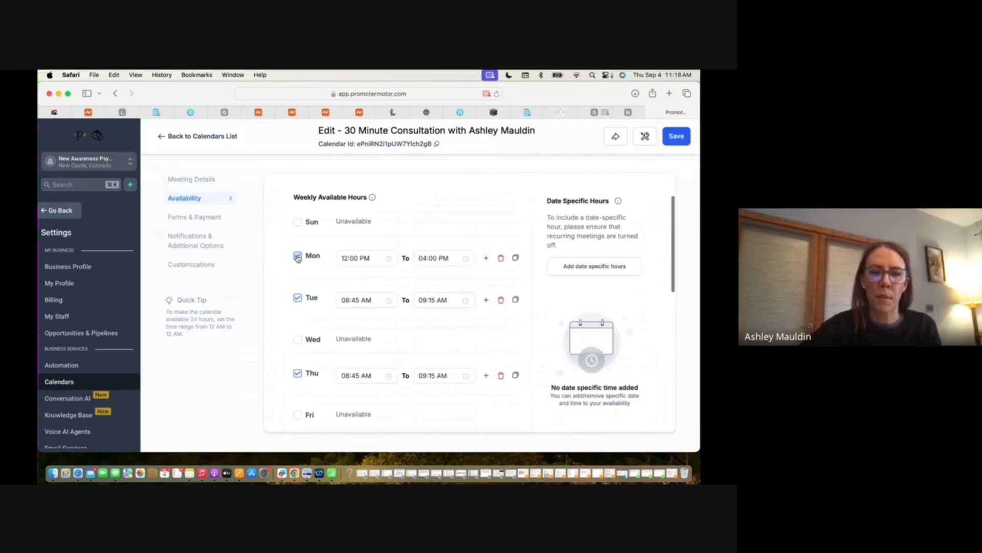
Turn Monday's availability off and on again to reset its hours to 08:00 AM to 05:00 PM.
{"action": "left_click", "coordinate": [297, 256]}
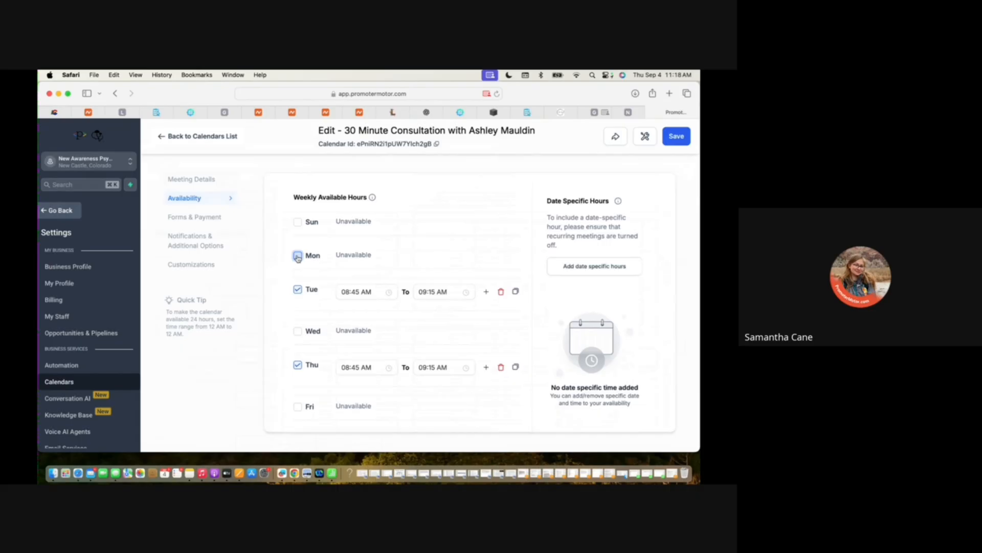
{"action": "left_click", "coordinate": [297, 257]}
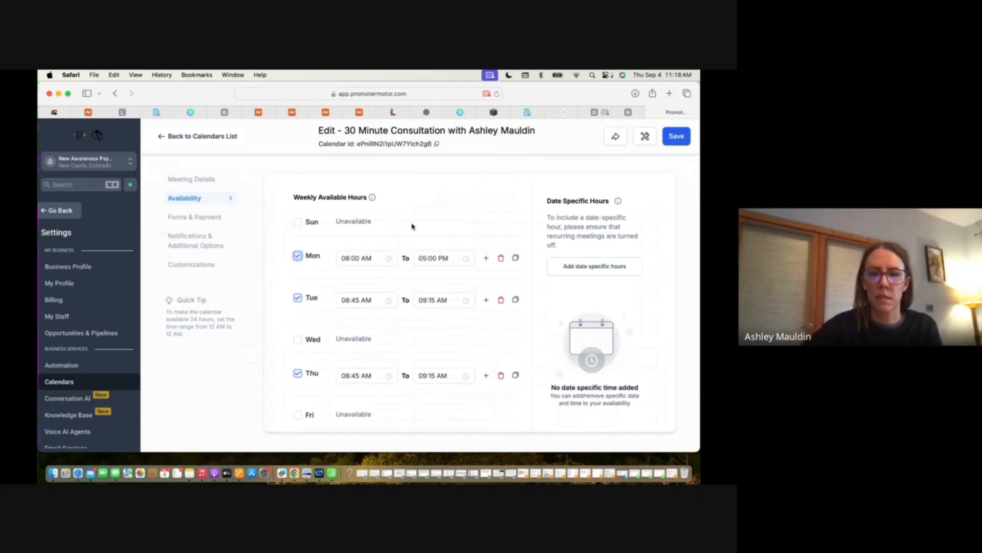
{"action": "left_click", "coordinate": [385, 258]}
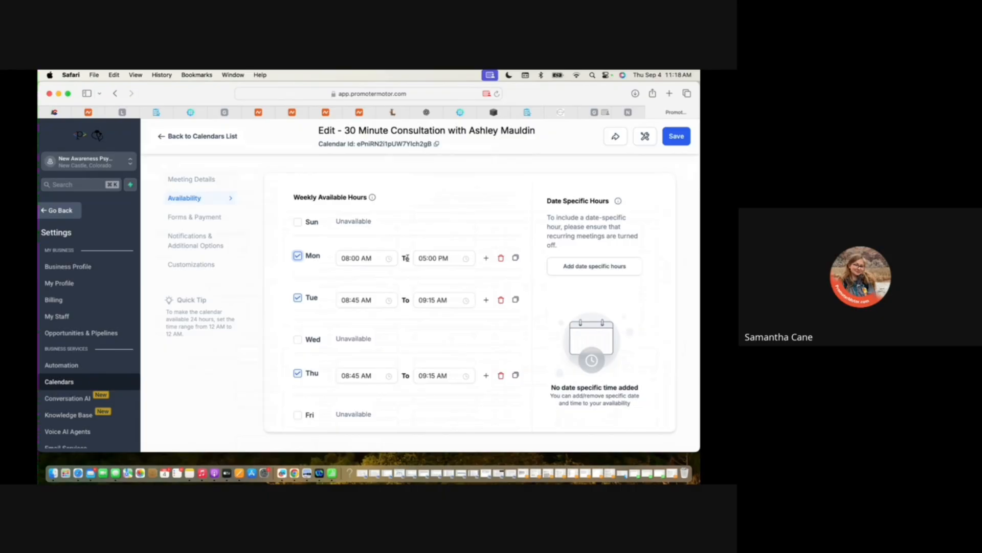
{"action": "left_click", "coordinate": [580, 269]}
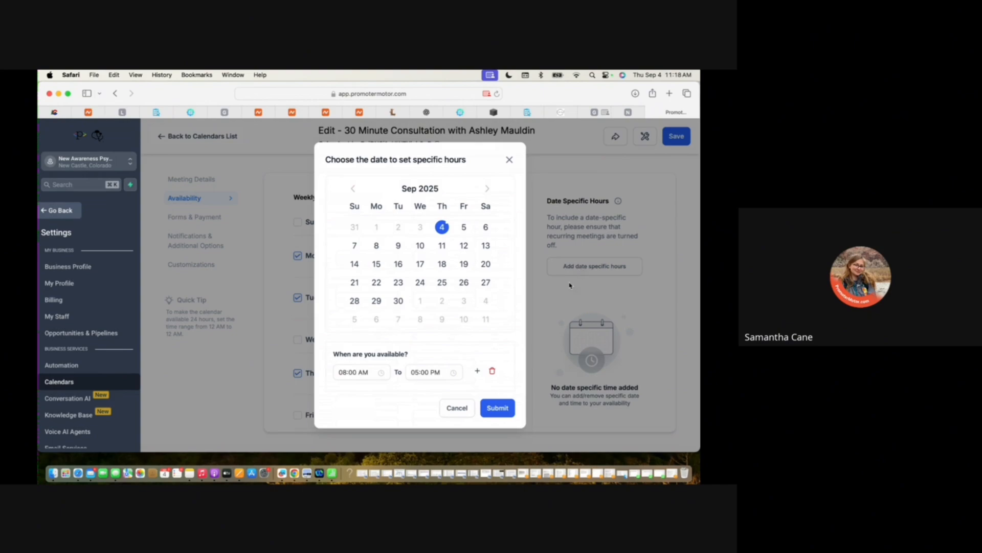
{"action": "left_click", "coordinate": [375, 247]}
{"action": "left_click", "coordinate": [510, 160]}
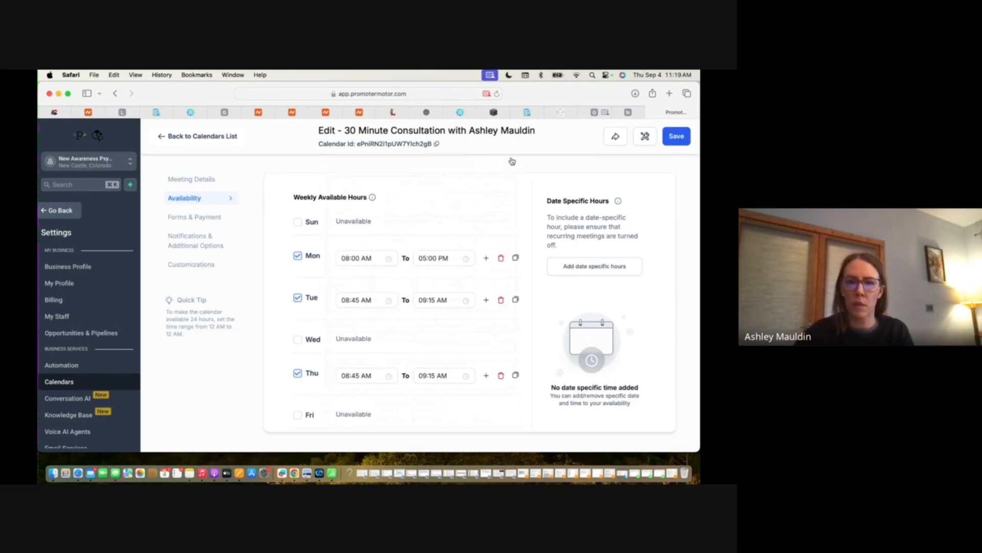
{"action": "scroll", "coordinate": [244, 259], "scroll_direction": "up", "scroll_amount": 2}
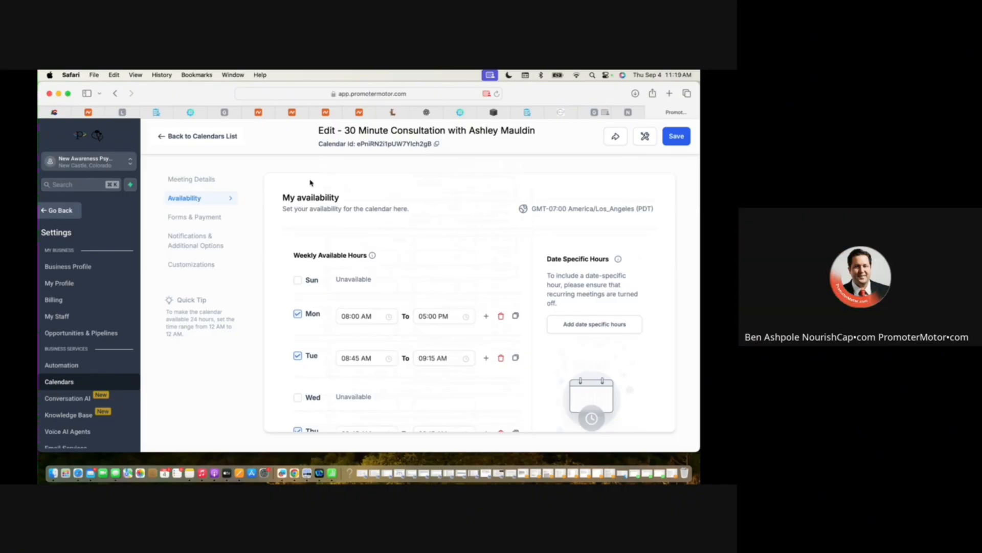
{"action": "mouse_move", "coordinate": [537, 113]}
{"action": "mouse_move", "coordinate": [595, 114]}
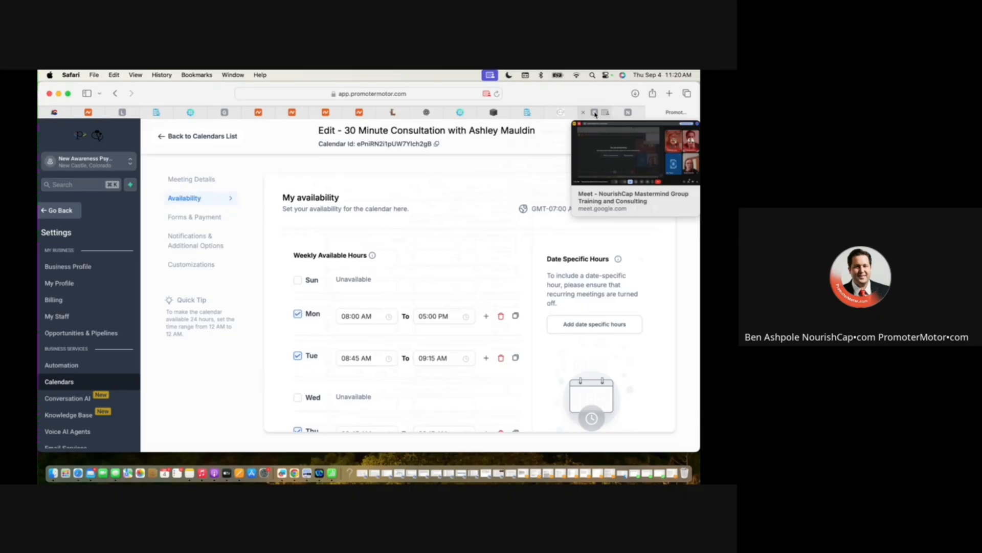
Examine the 30 Minute Consultation calendar's weekly hours, appointment notifications, cancellation and reschedule policy, and meeting invite notes.
{"action": "left_click", "coordinate": [595, 113]}
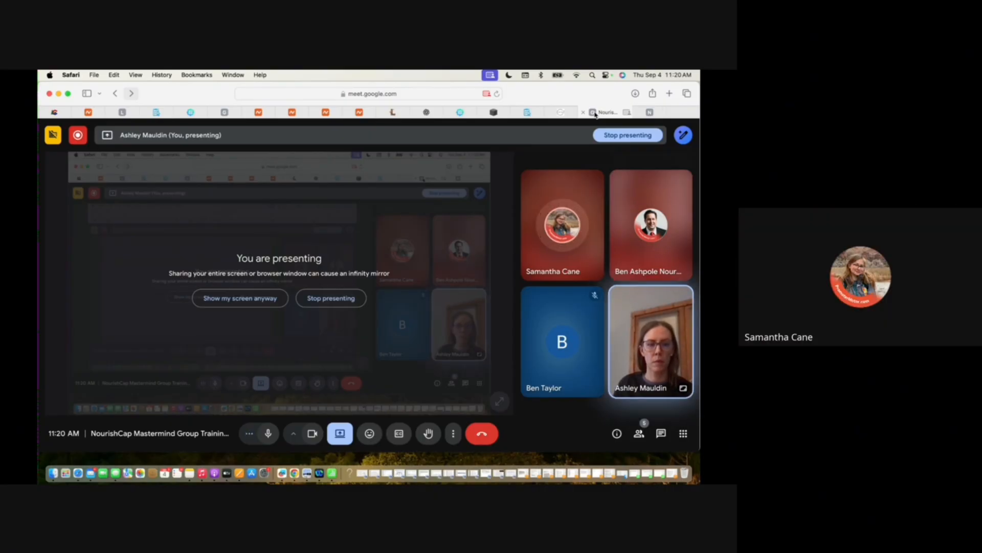
{"action": "left_click", "coordinate": [670, 112]}
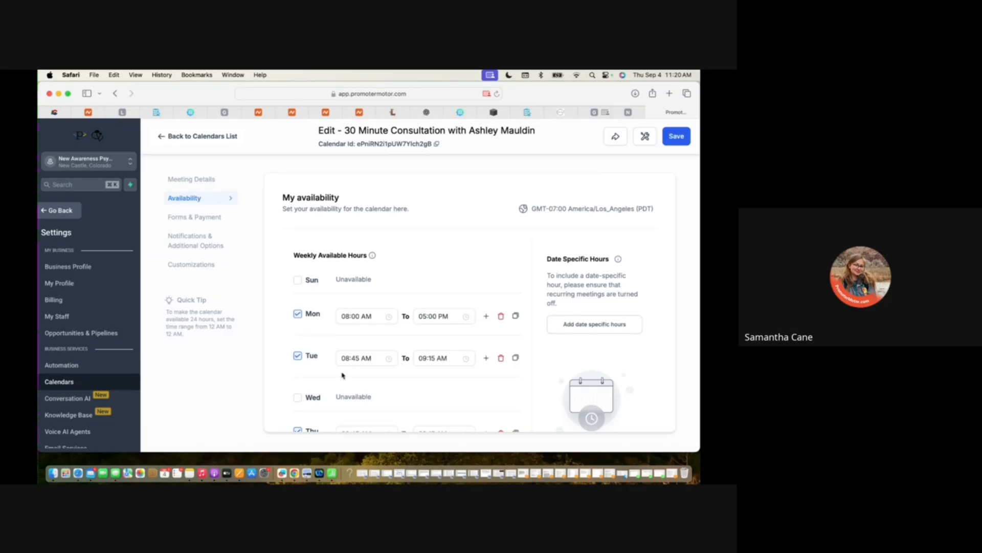
{"action": "scroll", "coordinate": [285, 302], "scroll_direction": "down", "scroll_amount": 3}
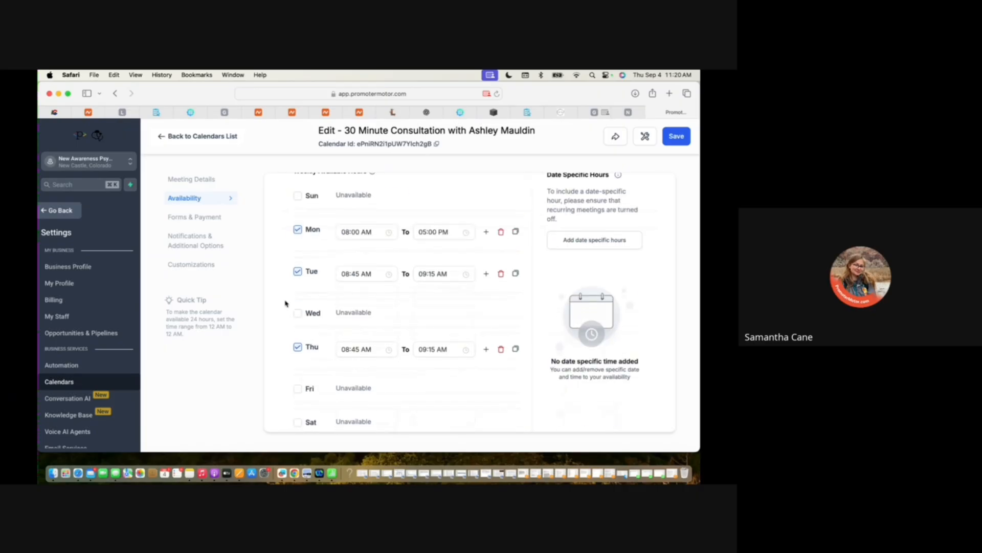
{"action": "scroll", "coordinate": [290, 322], "scroll_direction": "down", "scroll_amount": 10}
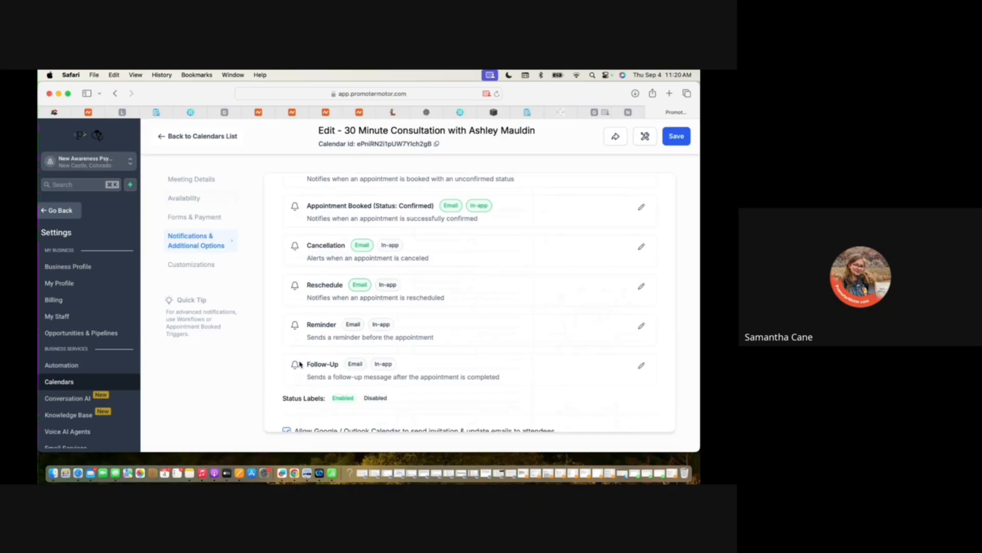
{"action": "scroll", "coordinate": [300, 364], "scroll_direction": "down", "scroll_amount": 5}
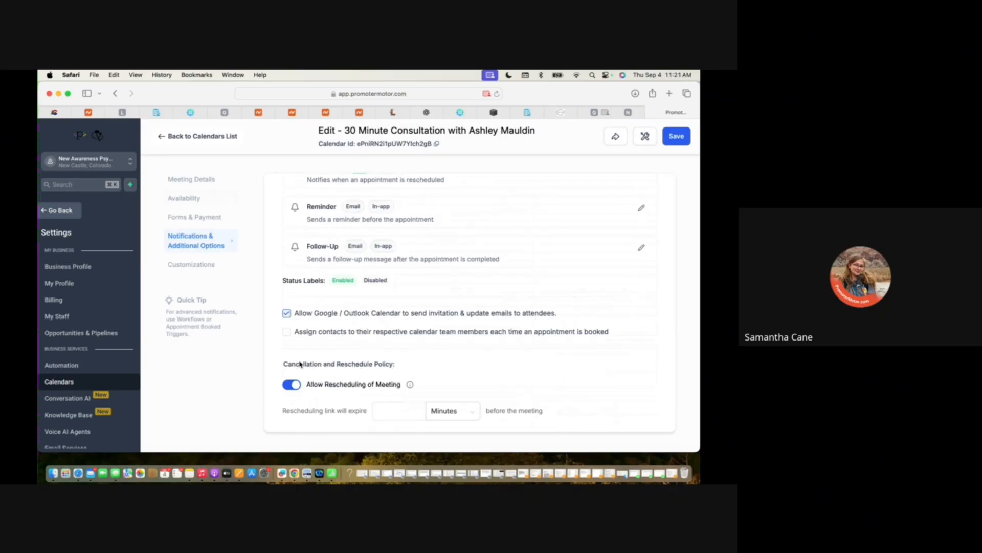
{"action": "scroll", "coordinate": [300, 364], "scroll_direction": "down", "scroll_amount": 5}
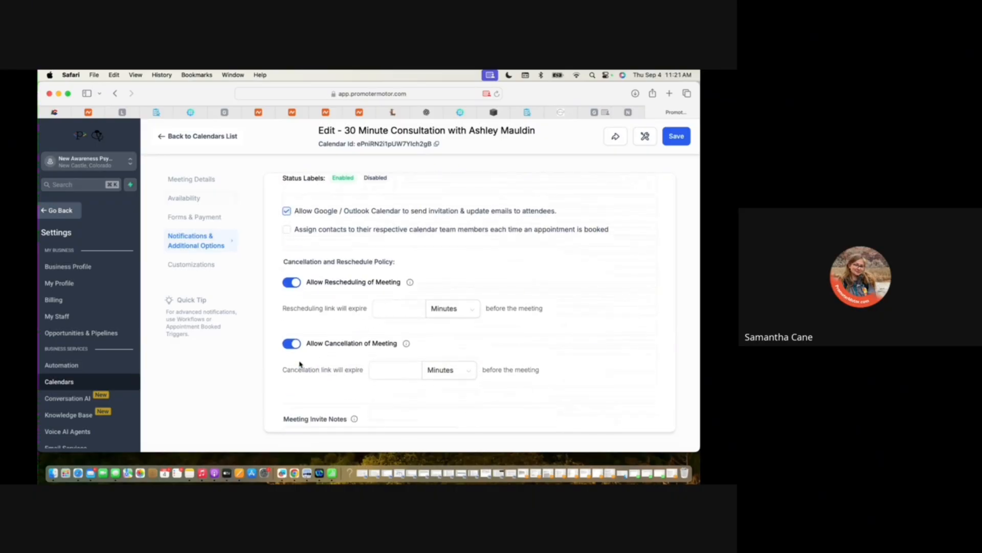
{"action": "scroll", "coordinate": [300, 364], "scroll_direction": "down", "scroll_amount": 6}
{"action": "scroll", "coordinate": [307, 379], "scroll_direction": "up", "scroll_amount": 5}
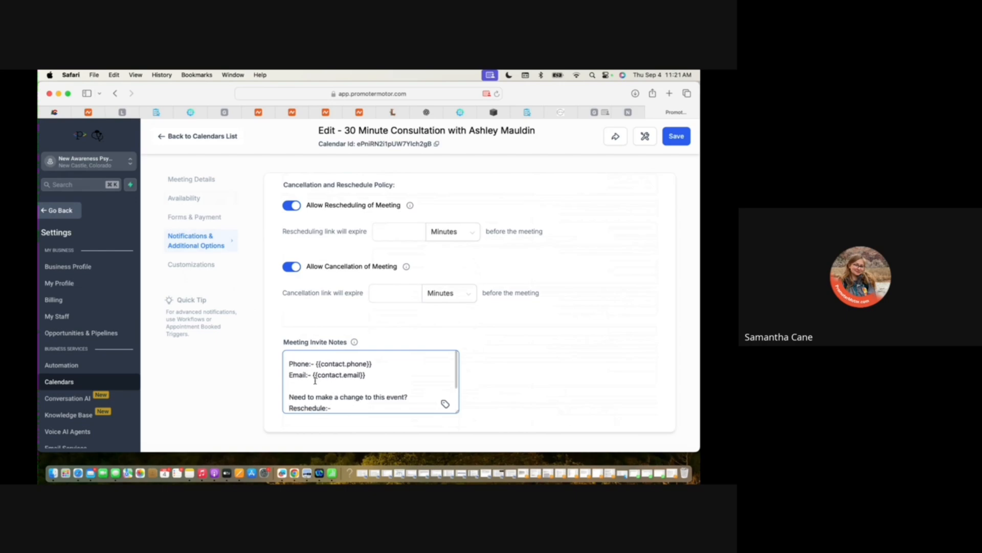
{"action": "scroll", "coordinate": [330, 310], "scroll_direction": "up", "scroll_amount": 5}
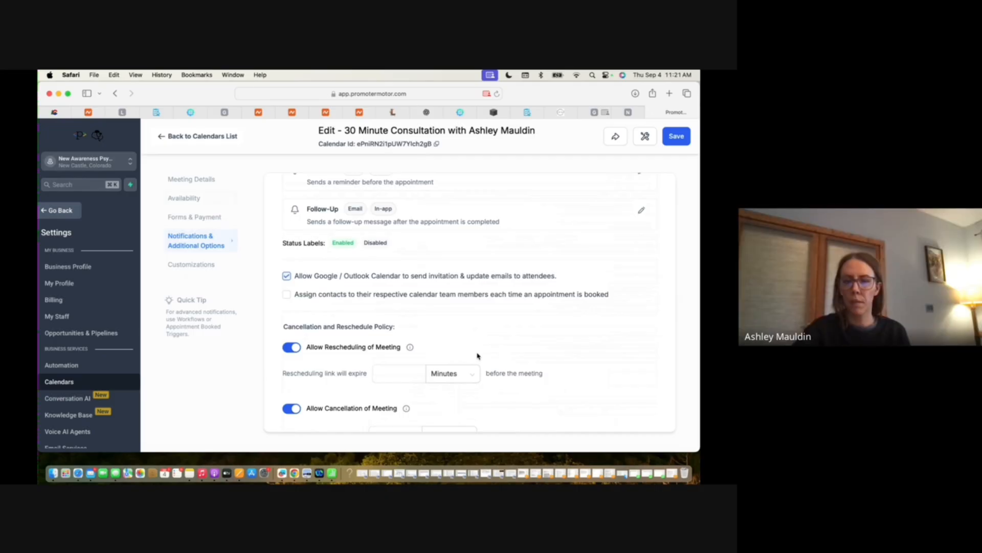
{"action": "scroll", "coordinate": [486, 320], "scroll_direction": "up", "scroll_amount": 5}
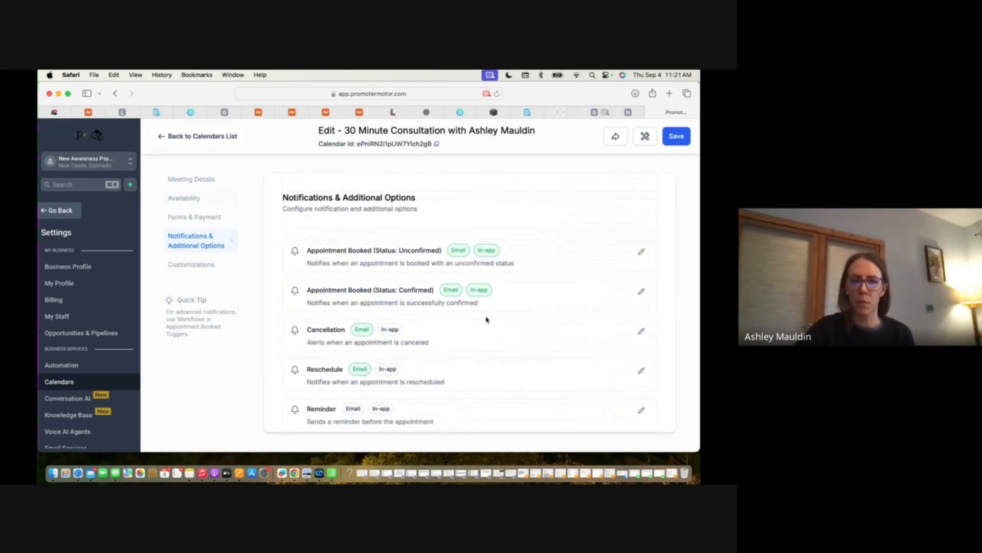
{"action": "scroll", "coordinate": [447, 357], "scroll_direction": "down", "scroll_amount": 1}
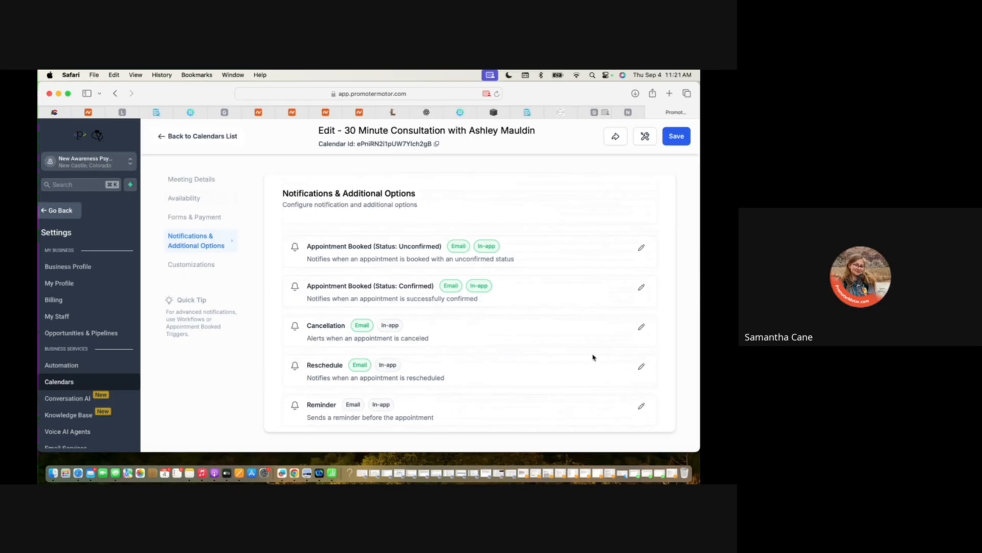
Open the Appointment Booked (Status: Confirmed) notification and read through the email sent to the contact.
{"action": "left_click", "coordinate": [642, 250]}
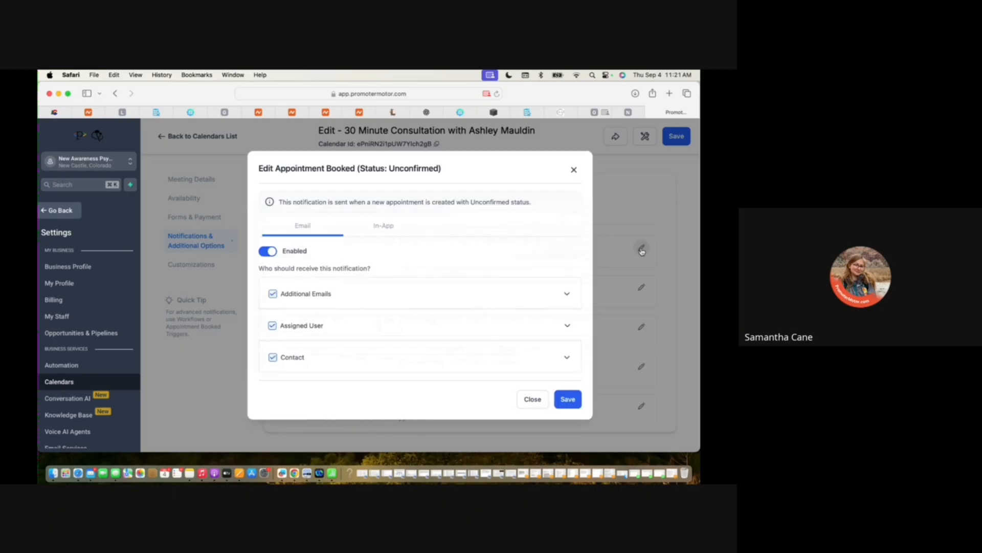
{"action": "left_click", "coordinate": [574, 170]}
{"action": "left_click", "coordinate": [642, 287]}
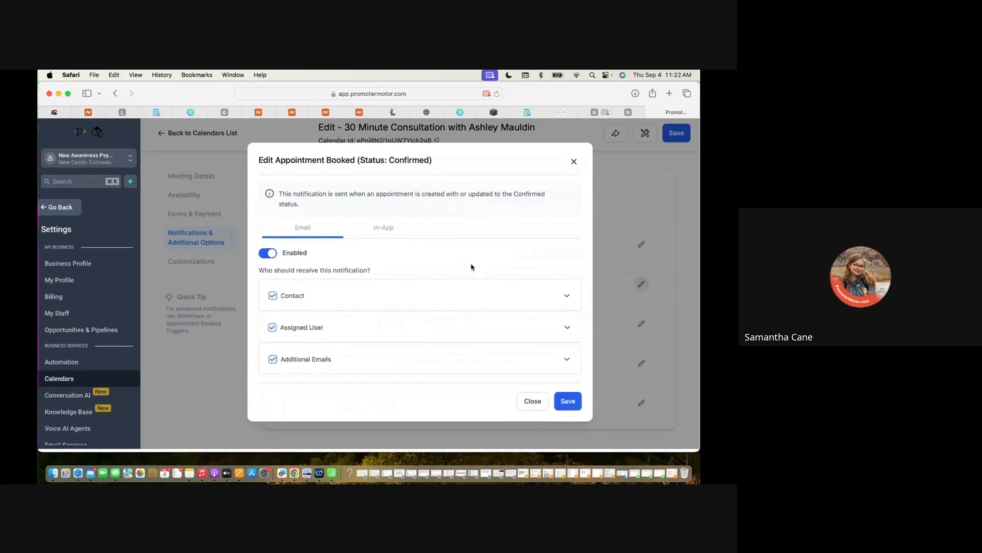
{"action": "left_click", "coordinate": [567, 301]}
{"action": "scroll", "coordinate": [487, 366], "scroll_direction": "down", "scroll_amount": 8}
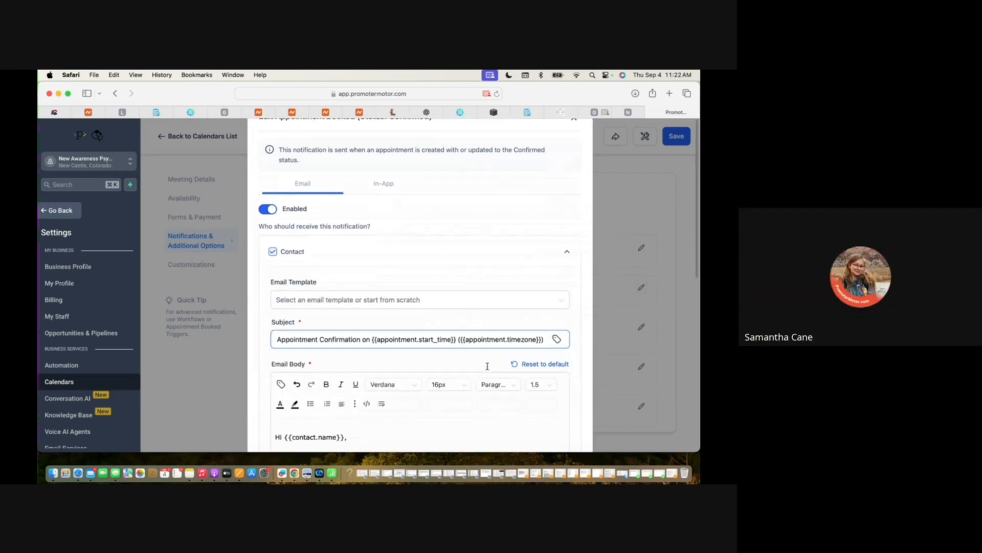
{"action": "scroll", "coordinate": [487, 366], "scroll_direction": "down", "scroll_amount": 3}
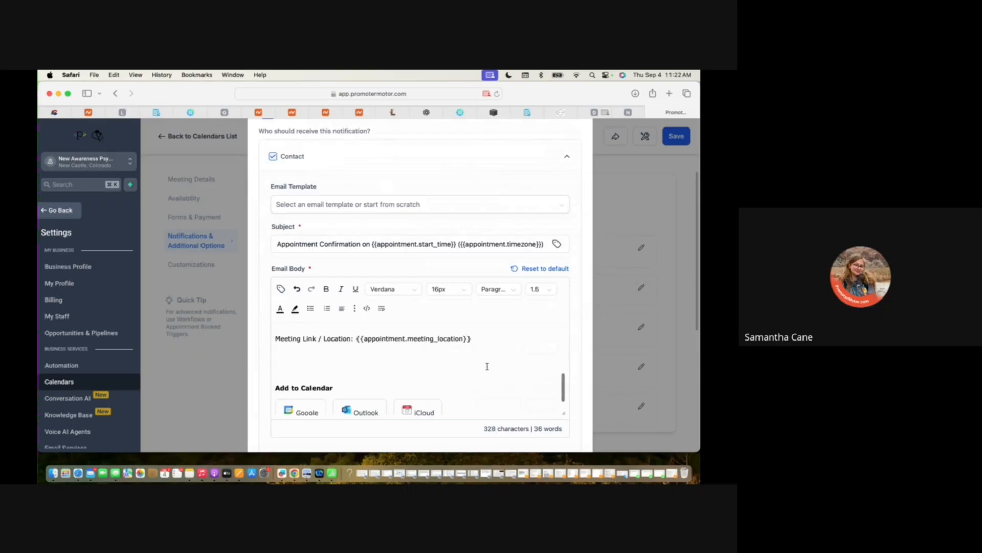
{"action": "scroll", "coordinate": [487, 367], "scroll_direction": "up", "scroll_amount": 8}
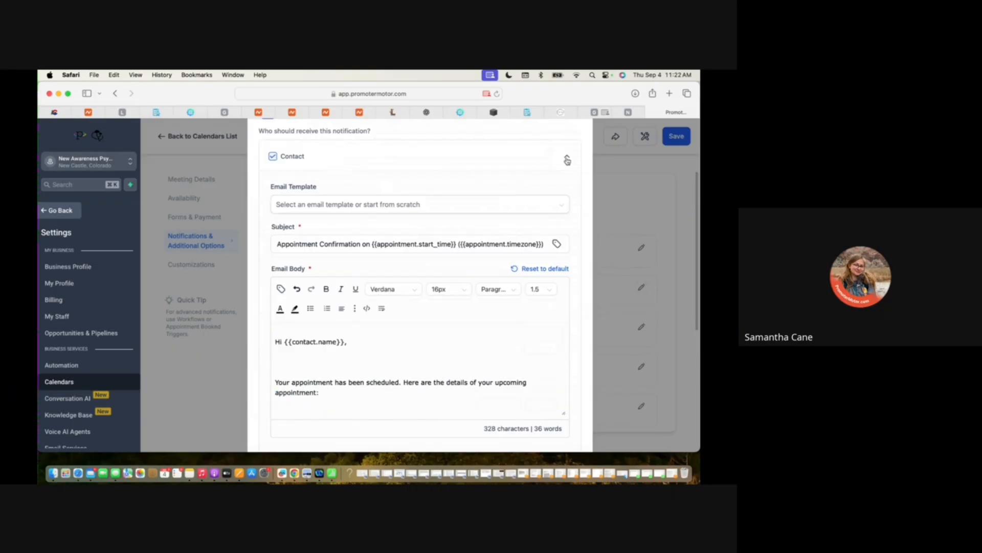
{"action": "scroll", "coordinate": [486, 394], "scroll_direction": "down", "scroll_amount": 1}
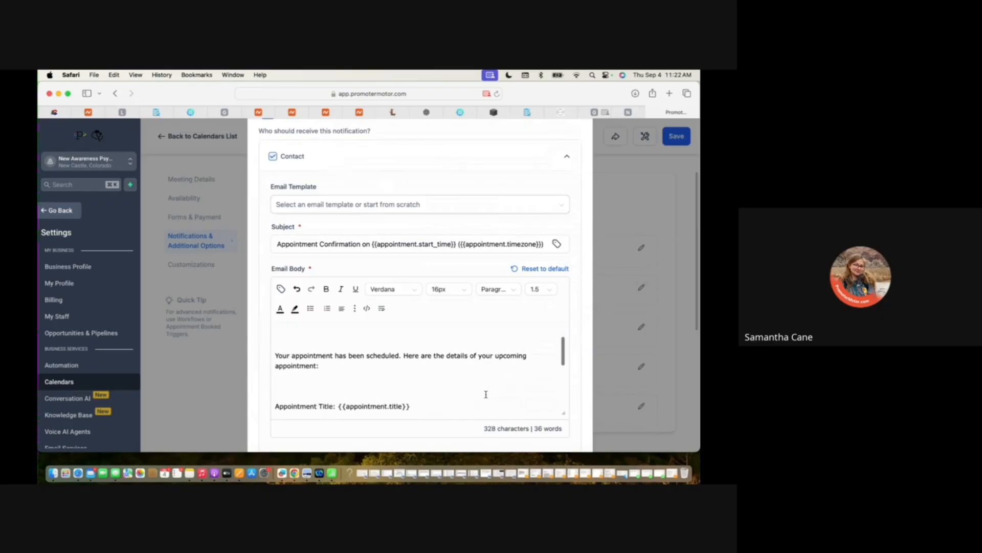
{"action": "scroll", "coordinate": [486, 394], "scroll_direction": "down", "scroll_amount": 3}
{"action": "scroll", "coordinate": [486, 394], "scroll_direction": "down", "scroll_amount": 1}
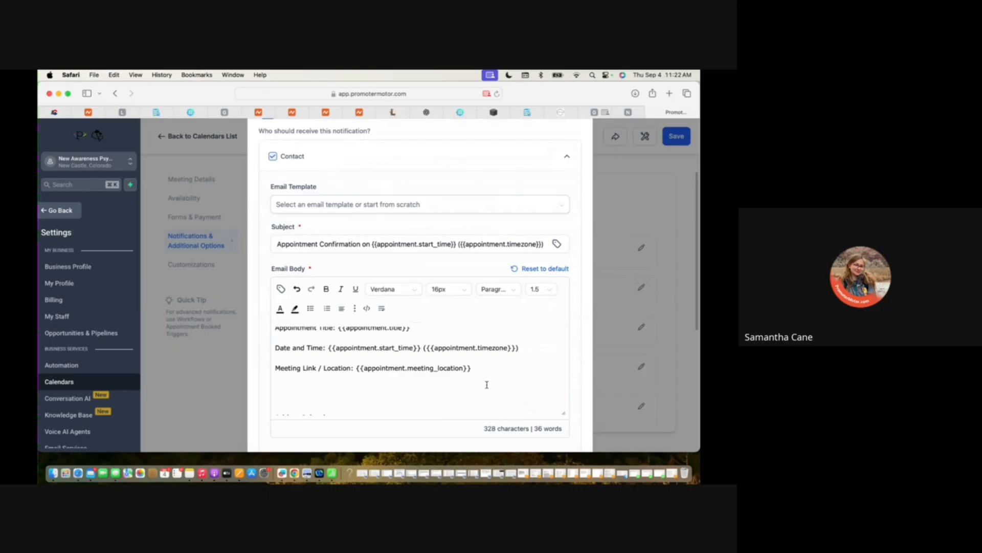
Rewrite the Meeting Link / Location line in the contact's confirmation email body and save the notification.
{"action": "left_click_drag", "start_coordinate": [479, 367], "coordinate": [276, 367]}
{"action": "scroll", "coordinate": [492, 244], "scroll_direction": "up", "scroll_amount": 5}
{"action": "scroll", "coordinate": [488, 248], "scroll_direction": "down", "scroll_amount": 10}
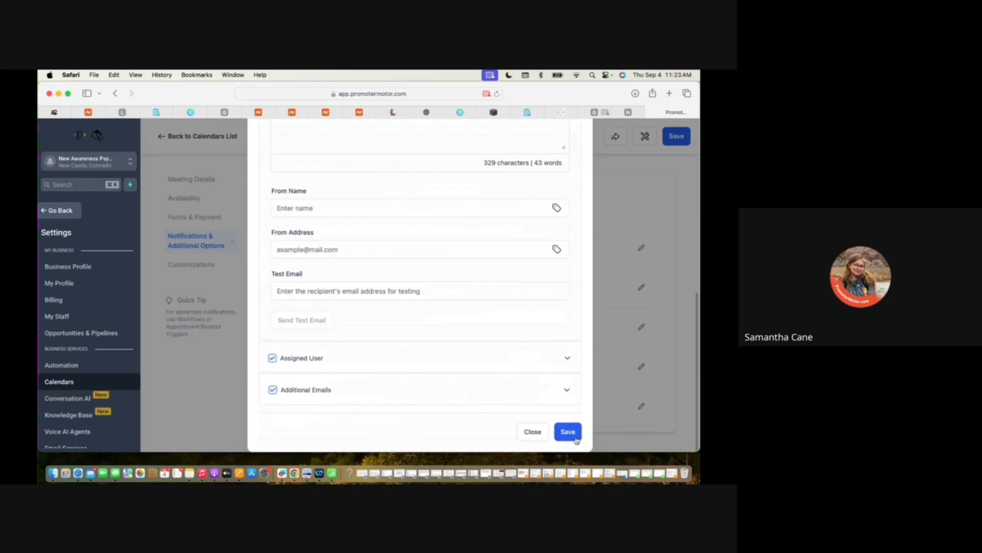
{"action": "left_click", "coordinate": [575, 438]}
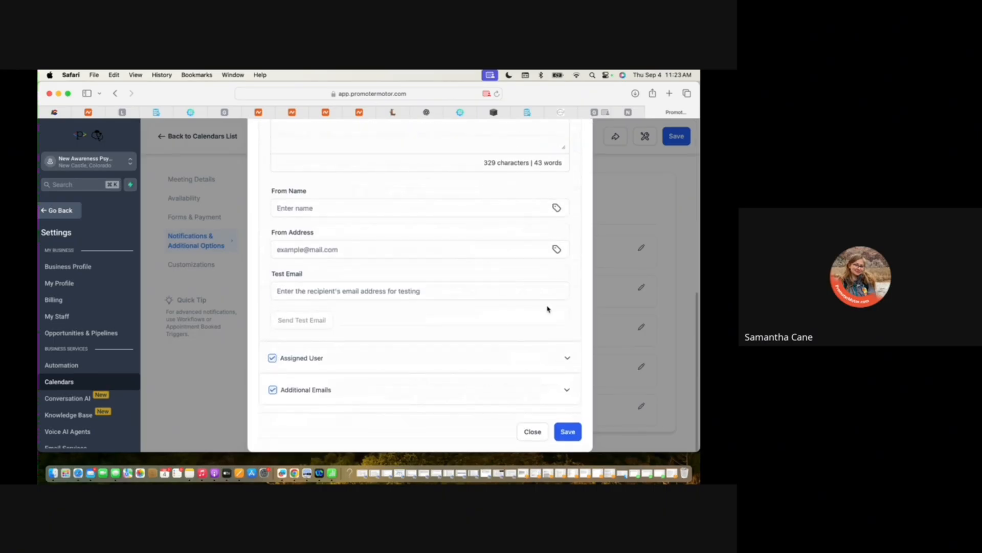
Examine the assigned user's confirmation email, then the calendar's customizations, meeting details, booking limits and payment settings.
{"action": "left_click", "coordinate": [568, 359]}
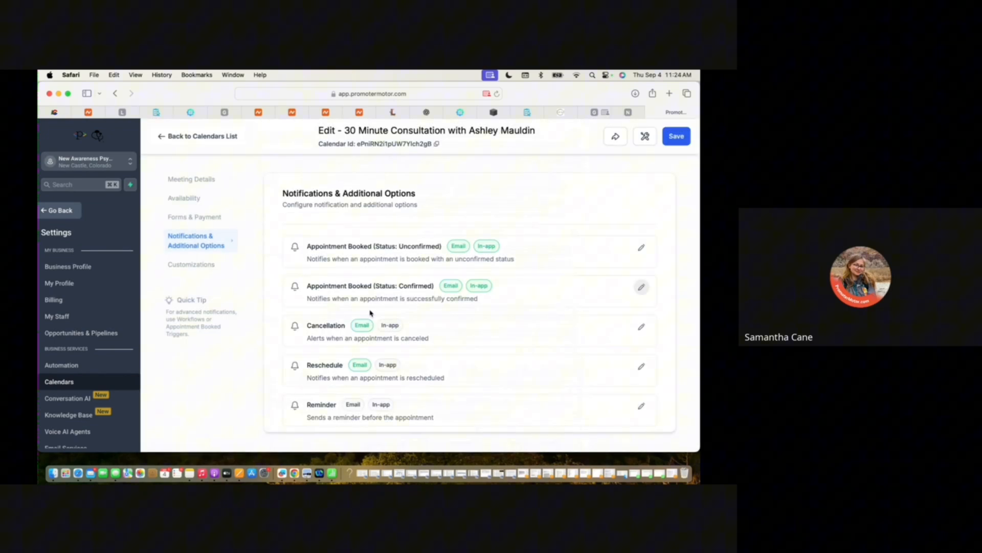
{"action": "scroll", "coordinate": [371, 314], "scroll_direction": "down", "scroll_amount": 10}
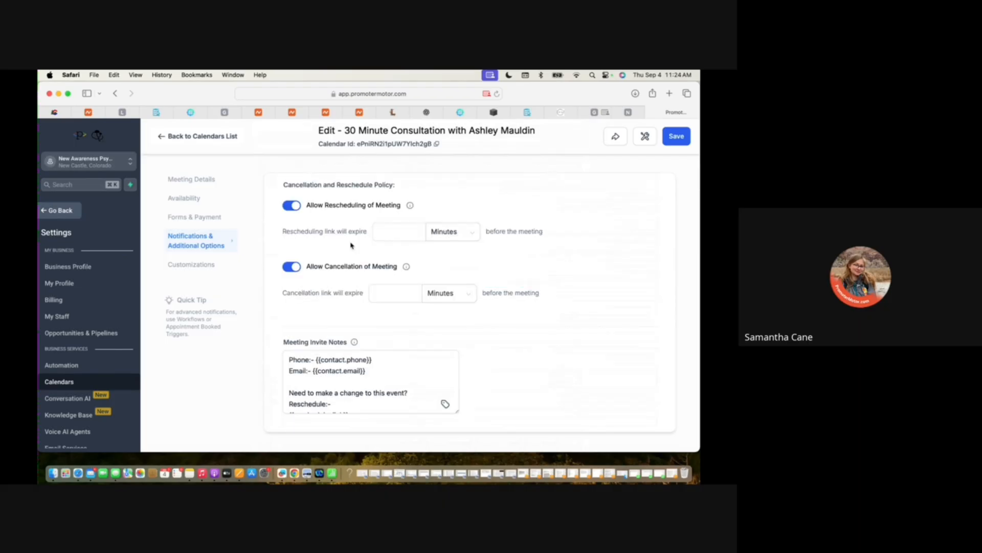
{"action": "scroll", "coordinate": [477, 350], "scroll_direction": "down", "scroll_amount": 10}
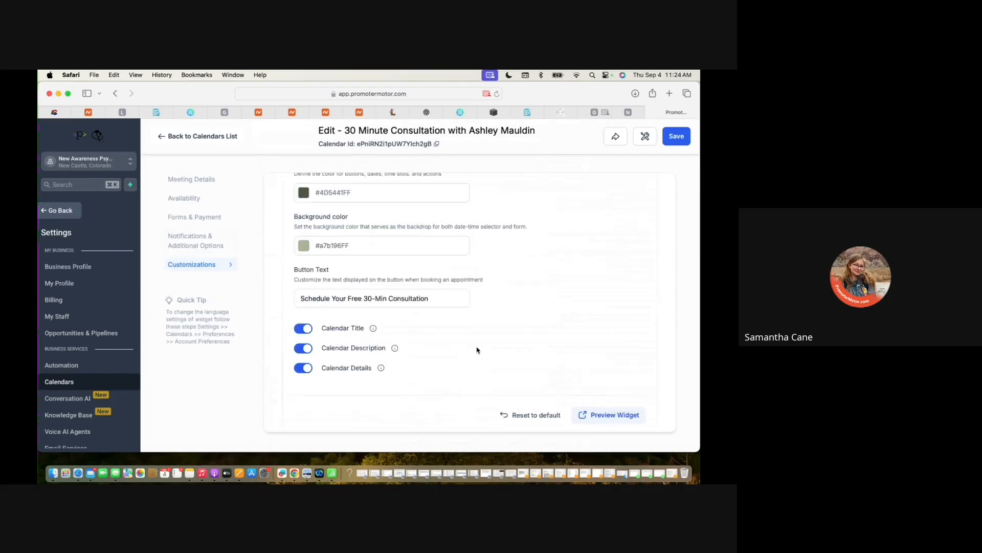
{"action": "scroll", "coordinate": [477, 350], "scroll_direction": "up", "scroll_amount": 10}
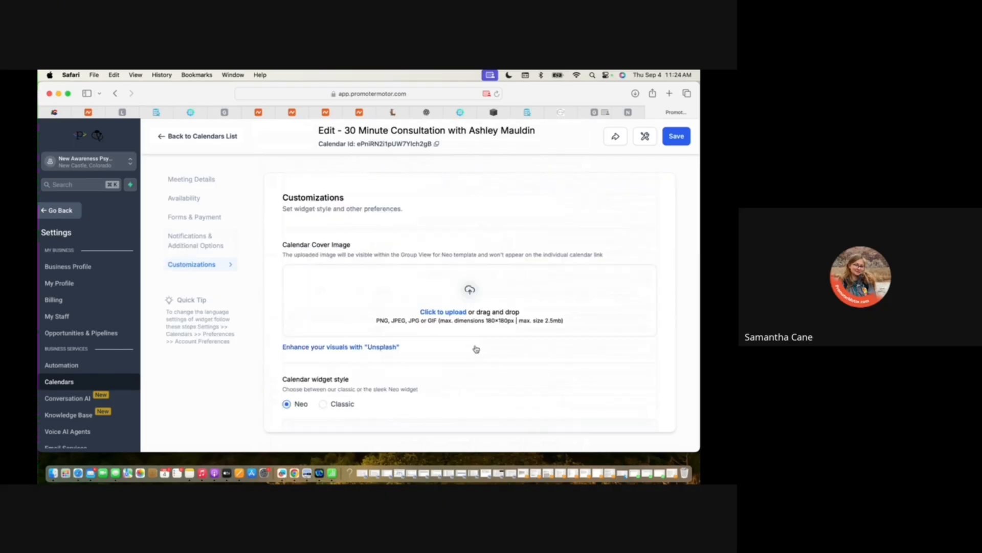
{"action": "scroll", "coordinate": [546, 355], "scroll_direction": "up", "scroll_amount": 15}
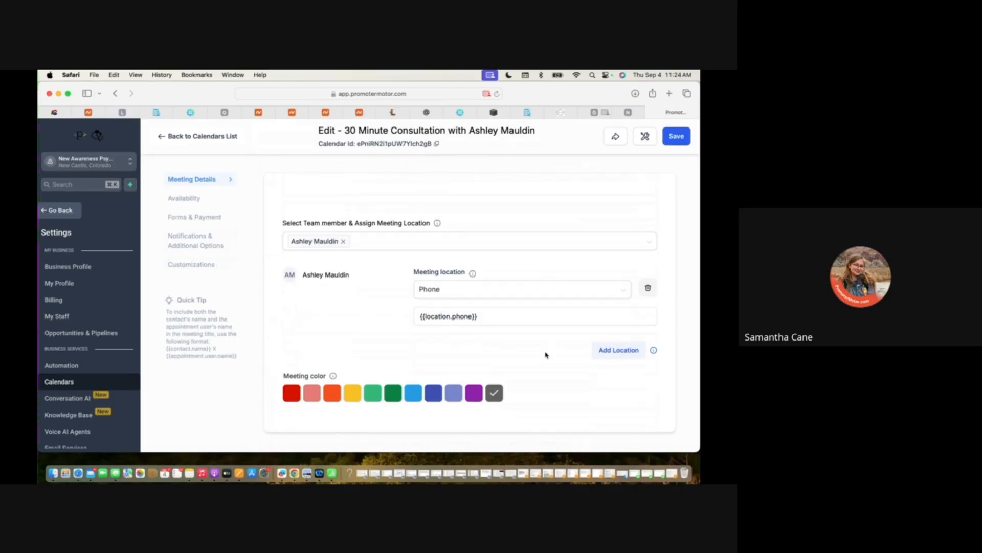
{"action": "scroll", "coordinate": [545, 355], "scroll_direction": "down", "scroll_amount": 5}
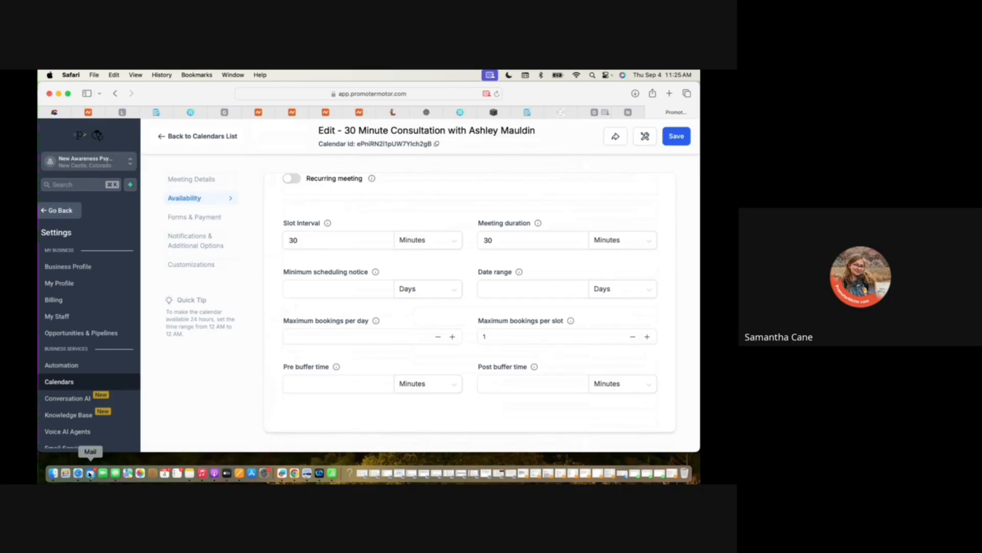
{"action": "scroll", "coordinate": [399, 360], "scroll_direction": "down", "scroll_amount": 10}
{"action": "scroll", "coordinate": [224, 339], "scroll_direction": "up", "scroll_amount": 1}
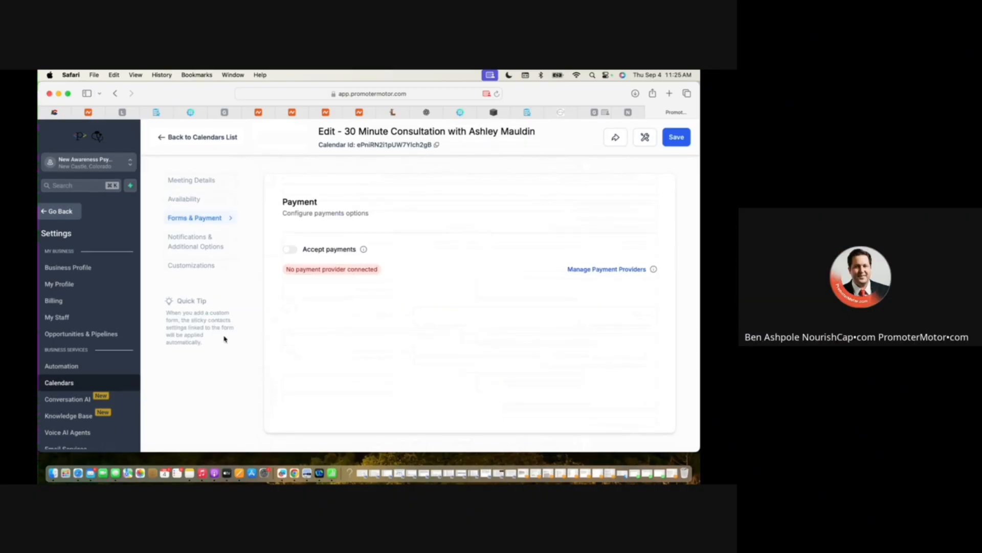
Switch to Namecheap and add a TXT record with host @ and value v=spf1 include:_spf.google.com ~all, then save it.
{"action": "left_click", "coordinate": [593, 112]}
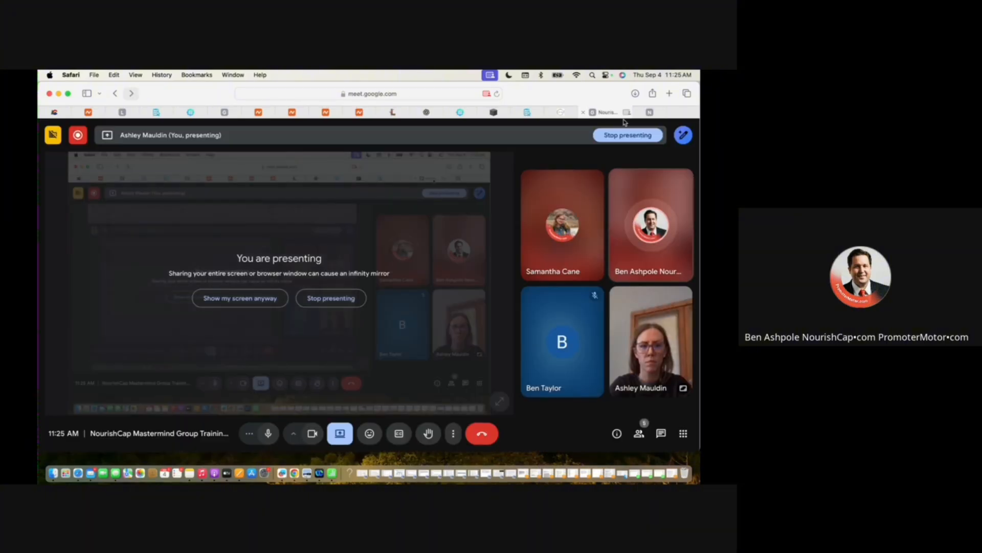
{"action": "left_click", "coordinate": [270, 112]}
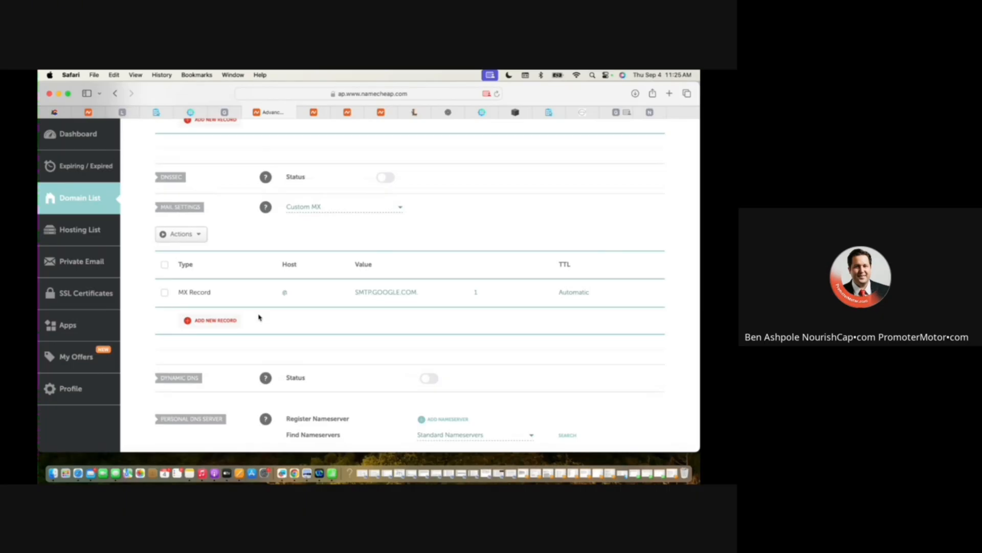
{"action": "scroll", "coordinate": [195, 324], "scroll_direction": "up", "scroll_amount": 5}
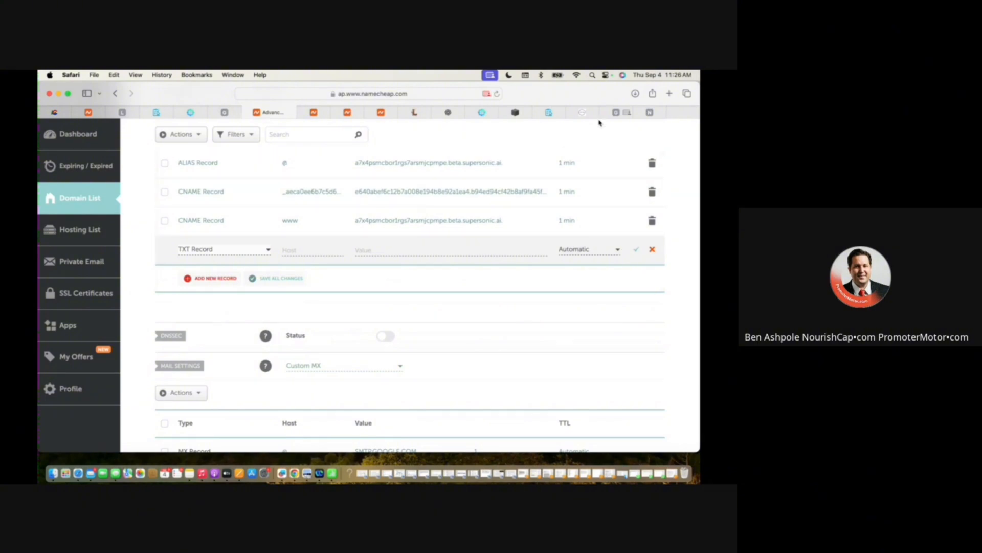
{"action": "left_click", "coordinate": [451, 250]}
{"action": "type", "text": "v=spf1 include:_spf.google.com ~all"}
{"action": "left_click", "coordinate": [309, 250]}
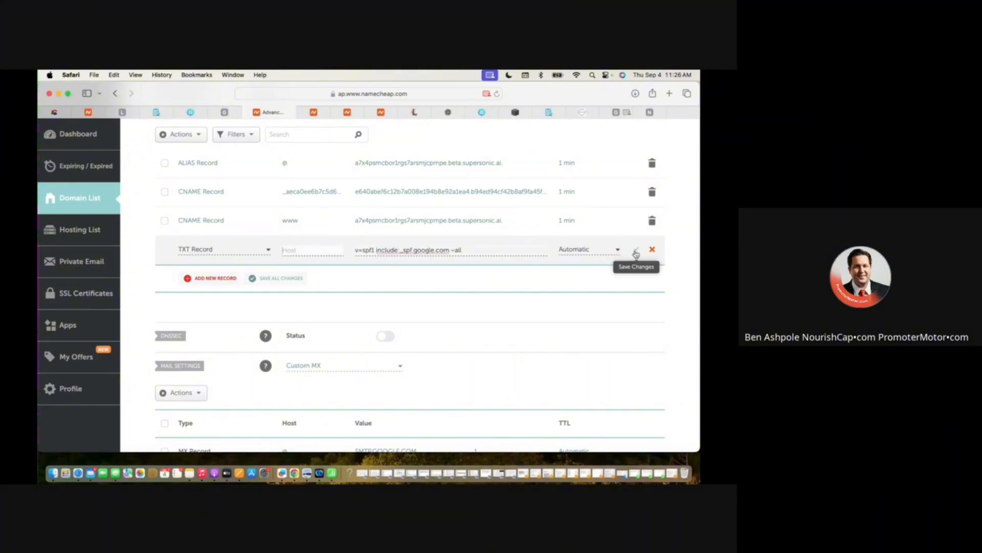
{"action": "left_click", "coordinate": [636, 253]}
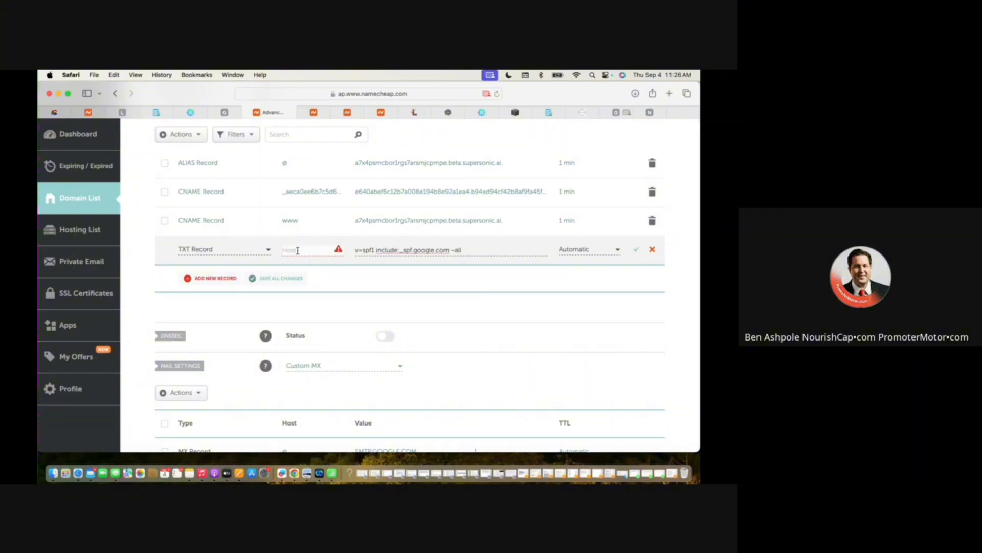
{"action": "type", "text": "@"}
{"action": "left_click", "coordinate": [636, 250]}
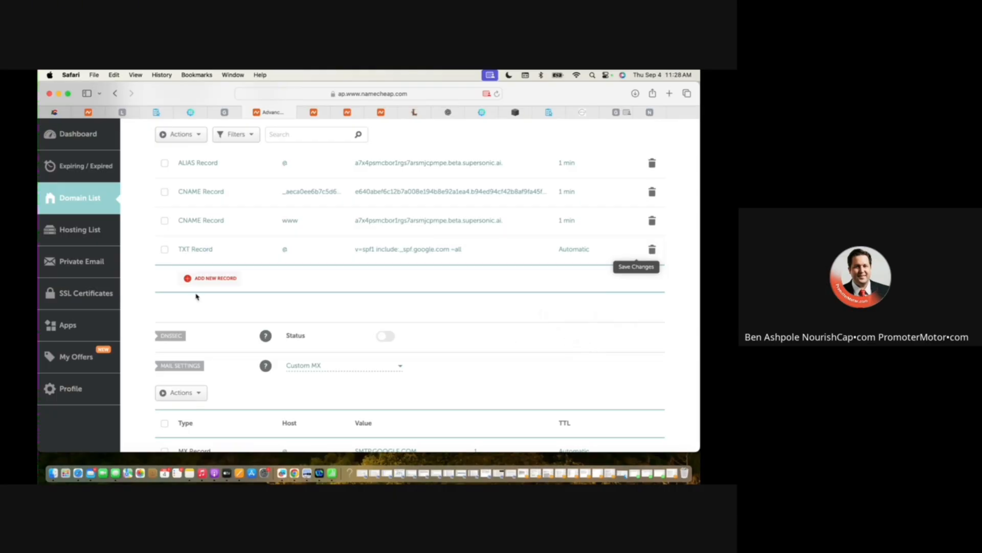
Add a TXT record with the DMARC value (v=DMARC1; p=none) copied from the Google Meet chat, changing its report address domain to newawarenesshealing.com.
{"action": "left_click", "coordinate": [212, 277]}
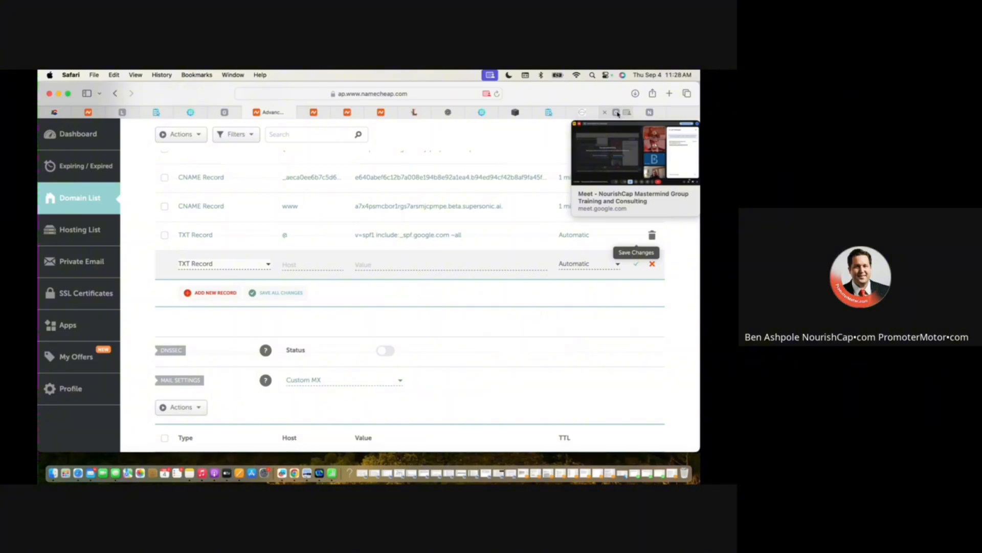
{"action": "left_click", "coordinate": [617, 113]}
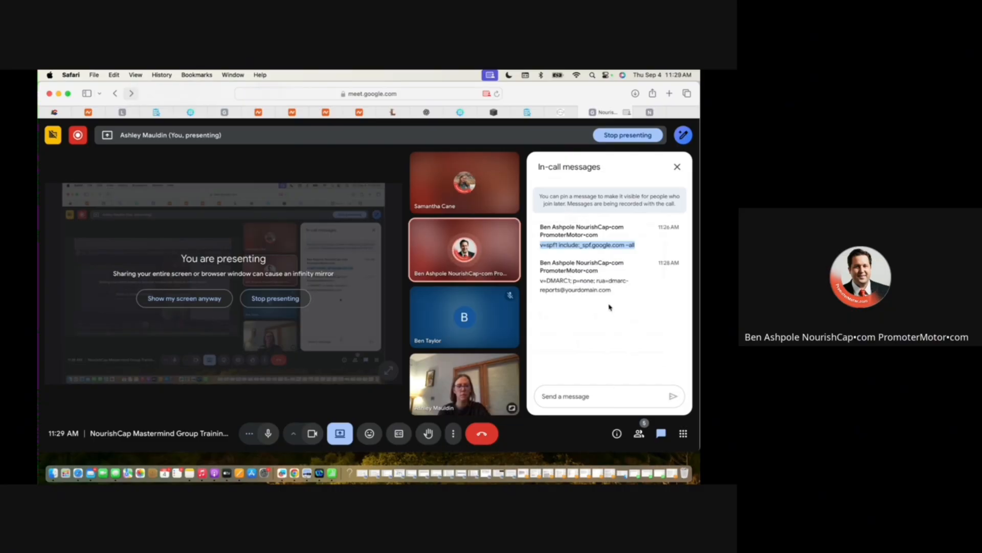
{"action": "left_click_drag", "start_coordinate": [613, 290], "coordinate": [537, 280]}
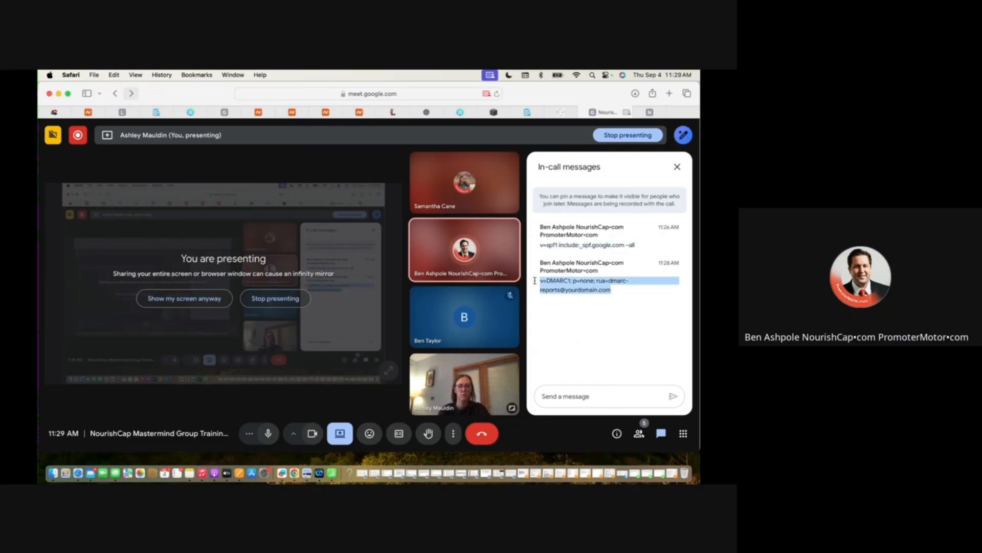
{"action": "key", "text": "super+c"}
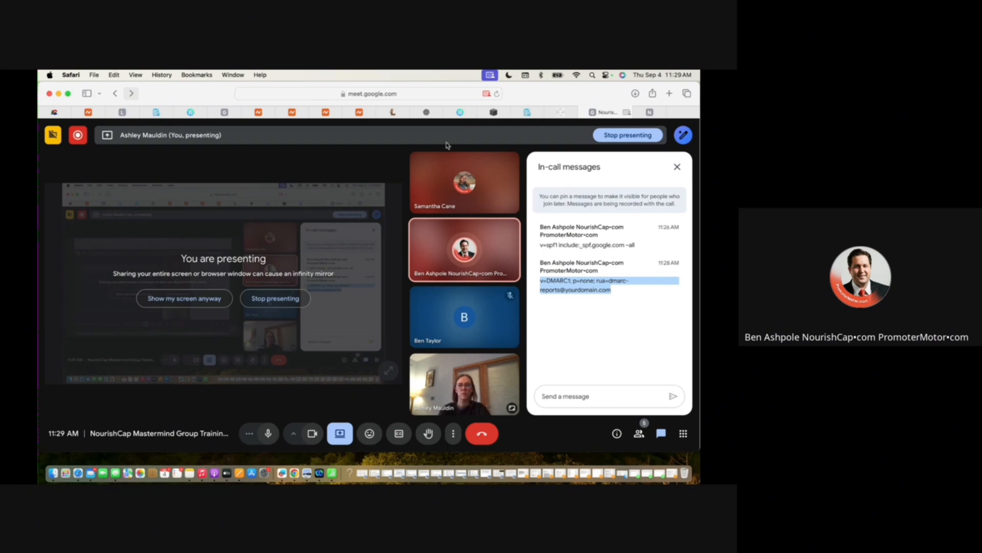
{"action": "left_click", "coordinate": [258, 112]}
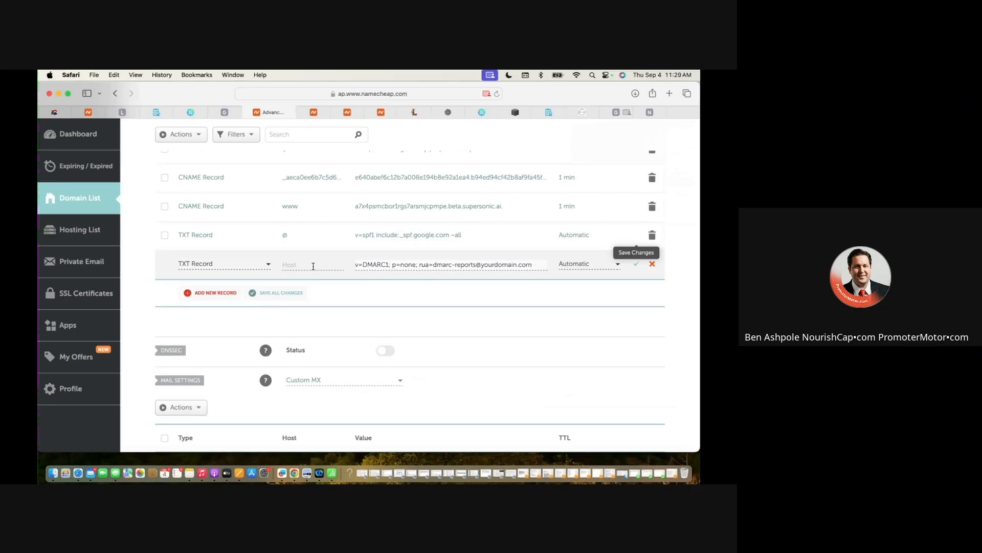
{"action": "key", "text": "BackSpace"}
{"action": "key", "text": "BackSpace"}
{"action": "key", "text": "BackSpace"}
{"action": "key", "text": "BackSpace"}
{"action": "key", "text": "BackSpace"}
{"action": "key", "text": "BackSpace"}
{"action": "key", "text": "BackSpace"}
{"action": "key", "text": "BackSpace"}
{"action": "key", "text": "BackSpace"}
{"action": "key", "text": "BackSpace"}
{"action": "key", "text": "BackSpace"}
{"action": "key", "text": "BackSpace"}
{"action": "key", "text": "BackSpace"}
{"action": "key", "text": "BackSpace"}
{"action": "type", "text": "newawarenesshealing.com"}
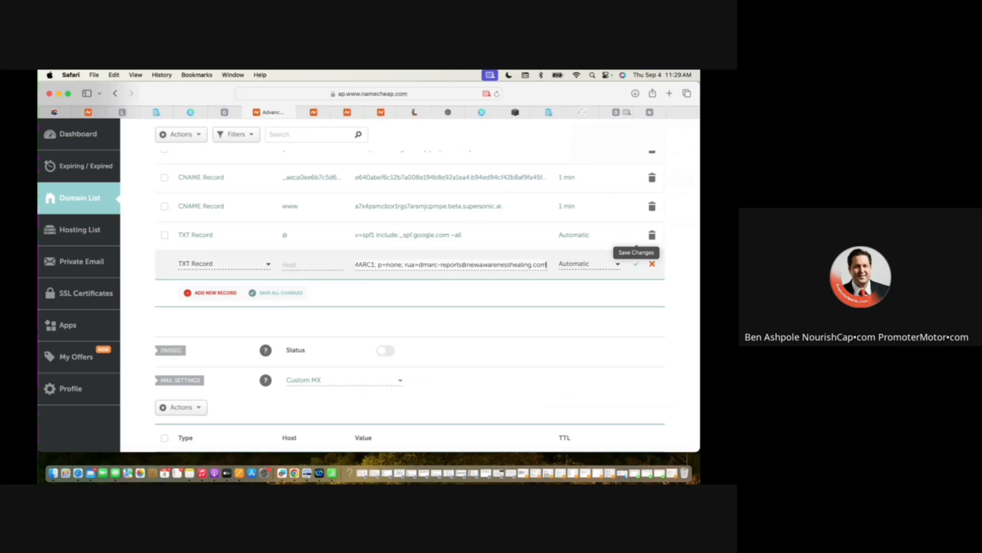
Copy _dmarc from the Google Meet chat into the new TXT record's host in Namecheap and save the record.
{"action": "left_click", "coordinate": [617, 112]}
{"action": "left_click_drag", "start_coordinate": [559, 301], "coordinate": [536, 300]}
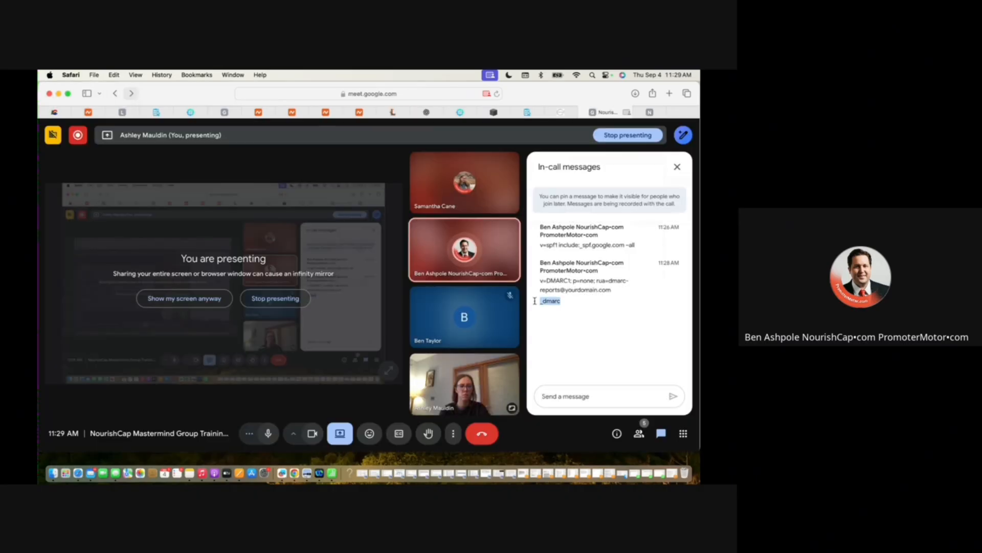
{"action": "key", "text": "super+c"}
{"action": "left_click", "coordinate": [269, 112]}
{"action": "left_click", "coordinate": [313, 265]}
{"action": "key", "text": "super+v"}
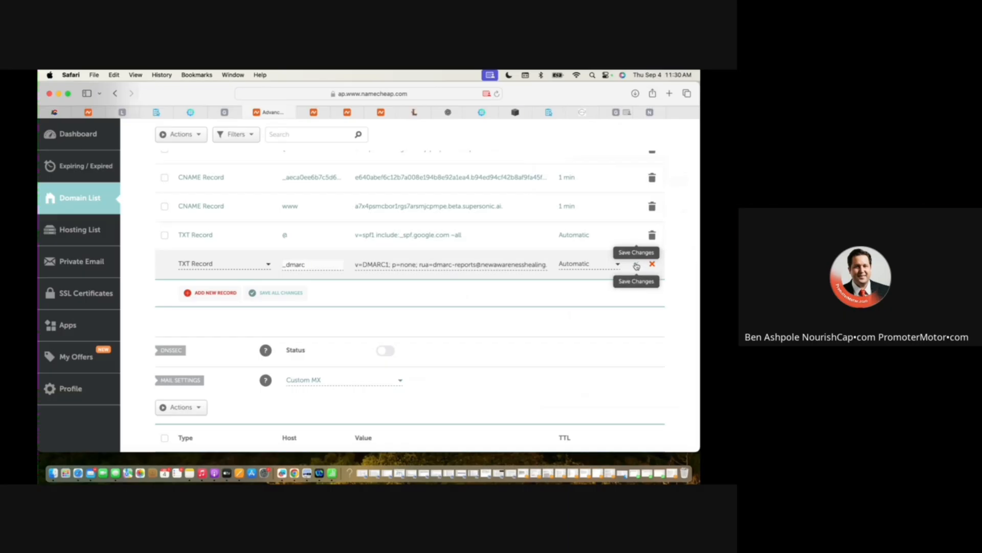
{"action": "left_click", "coordinate": [637, 265]}
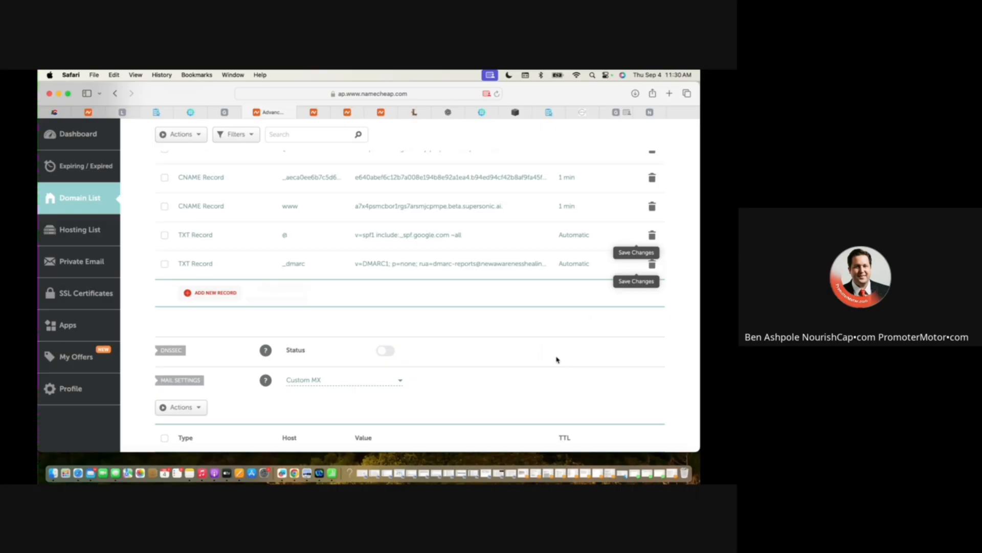
Switch to the Google Admin console and change to the newawarenesshealing.com account.
{"action": "left_click", "coordinate": [227, 113]}
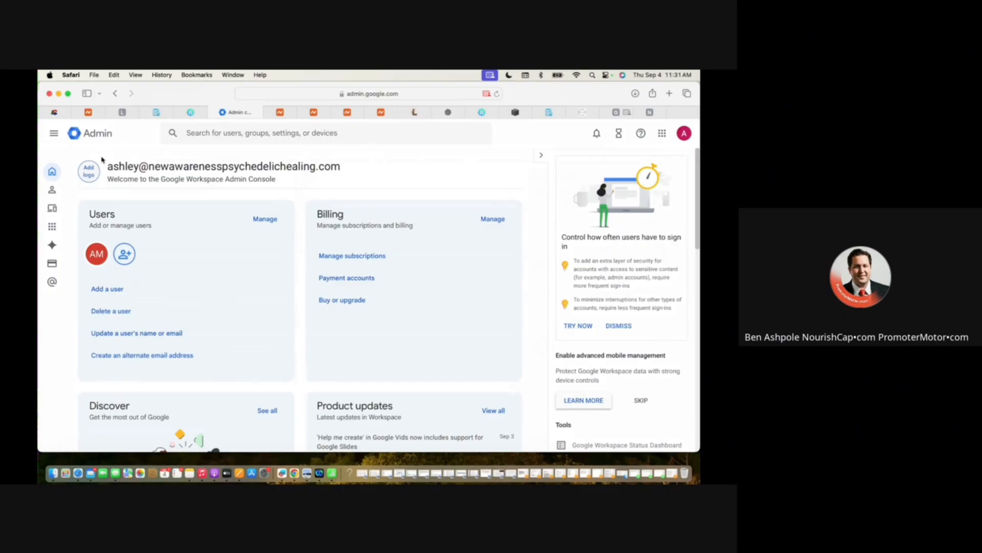
{"action": "left_click", "coordinate": [686, 135]}
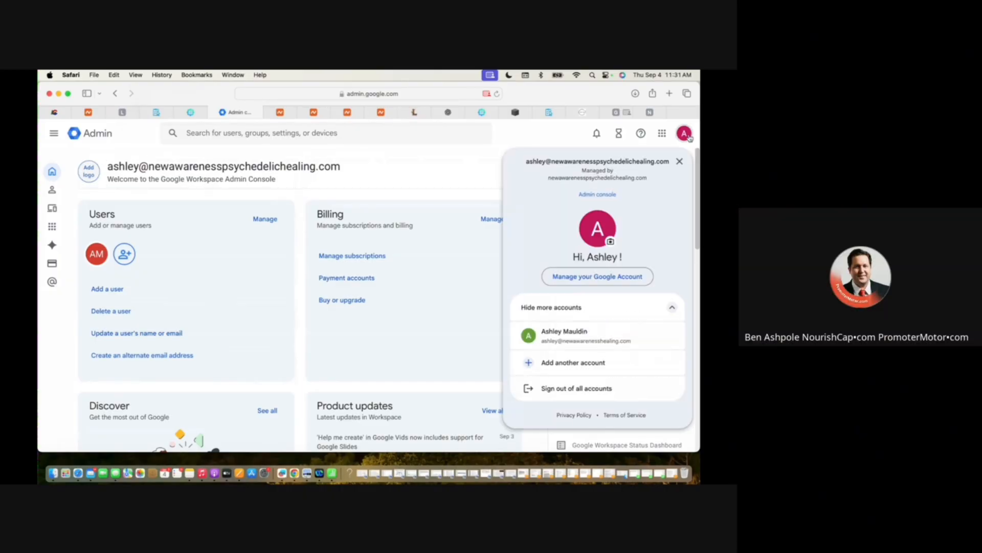
{"action": "left_click", "coordinate": [590, 336]}
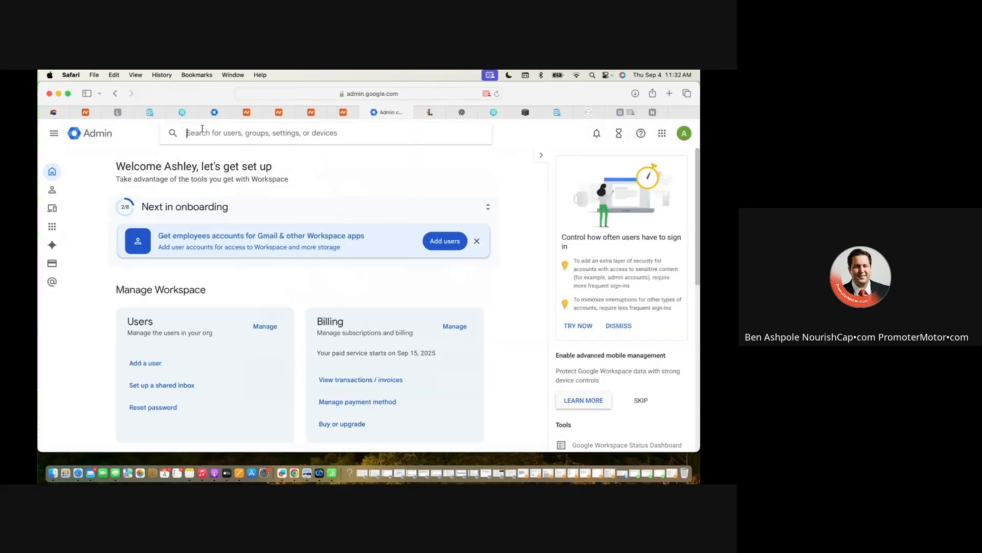
Find the DKIM authentication settings and generate a new record for newawarenesshealing.com with key length 1024 and prefix selector google.
{"action": "type", "text": "dkim"}
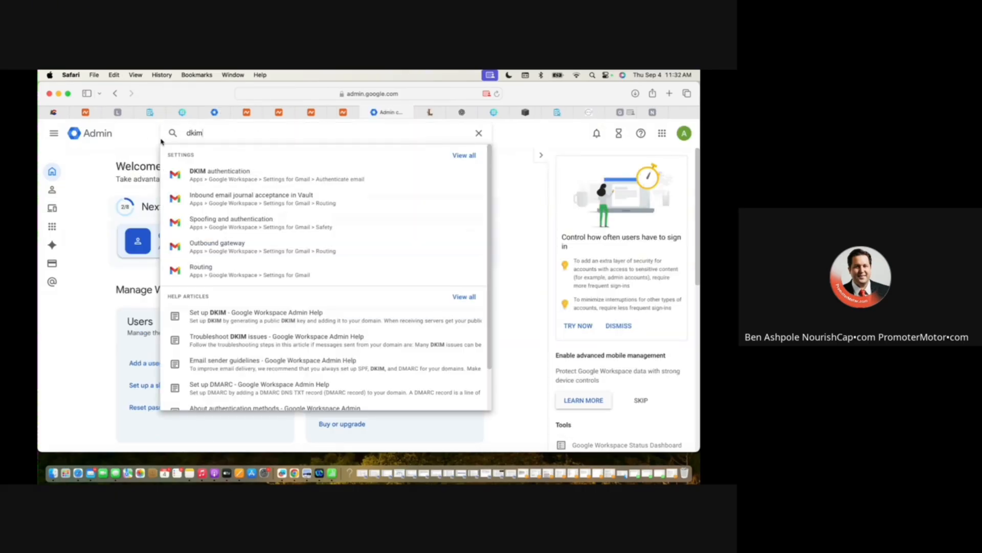
{"action": "left_click", "coordinate": [244, 176]}
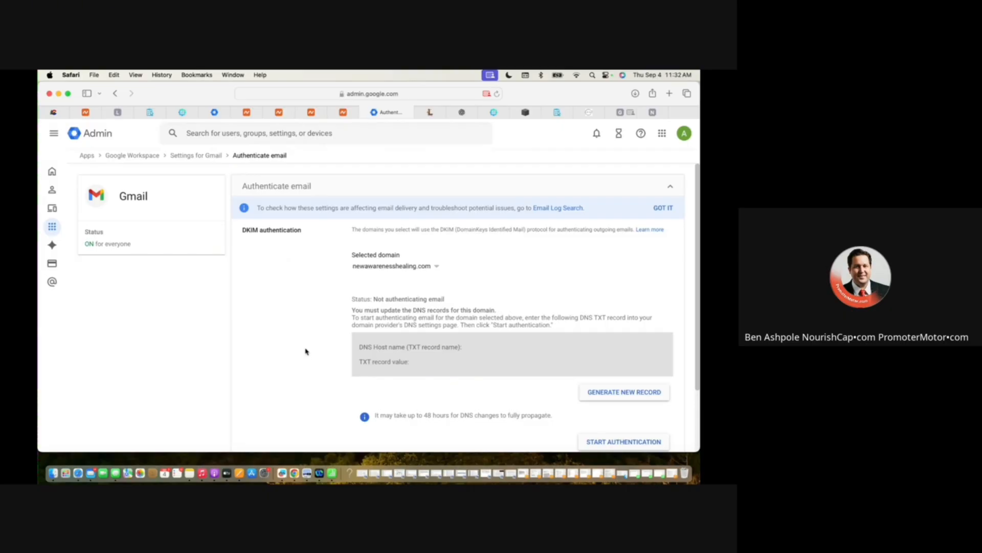
{"action": "left_click", "coordinate": [624, 392]}
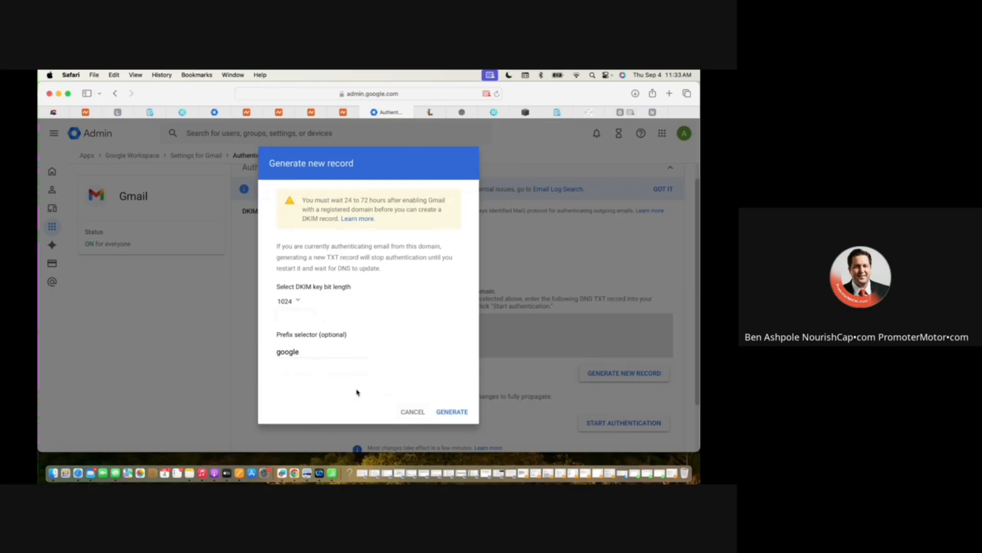
{"action": "left_click", "coordinate": [452, 411]}
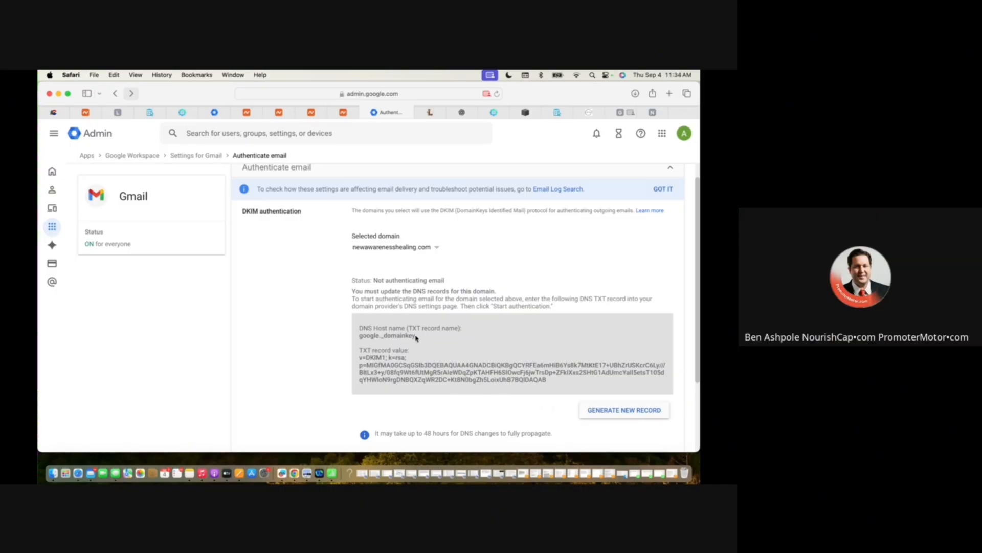
Copy the DKIM host name google._domainkey into a new TXT record in Namecheap, and return to the Admin console for the record value.
{"action": "left_click_drag", "start_coordinate": [416, 336], "coordinate": [357, 339]}
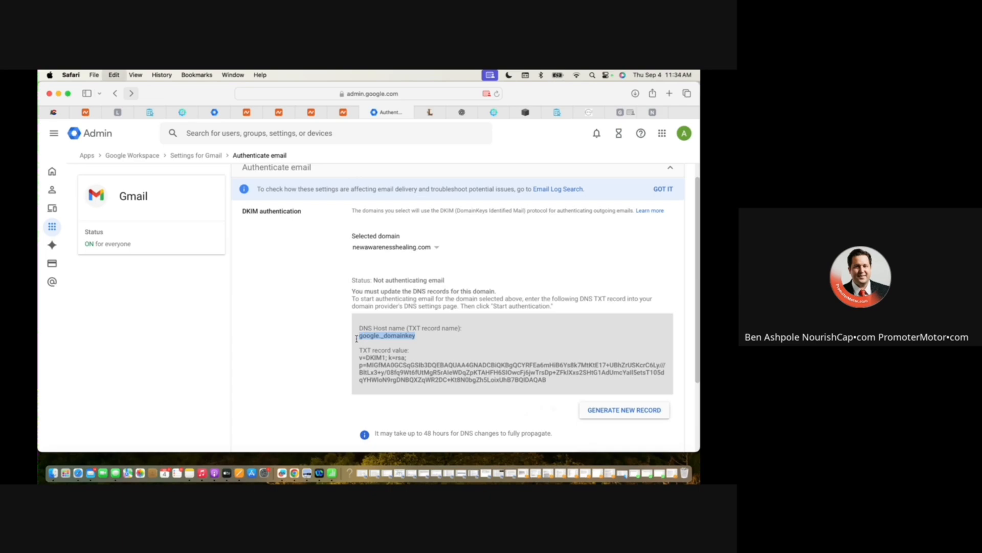
{"action": "mouse_move", "coordinate": [255, 114]}
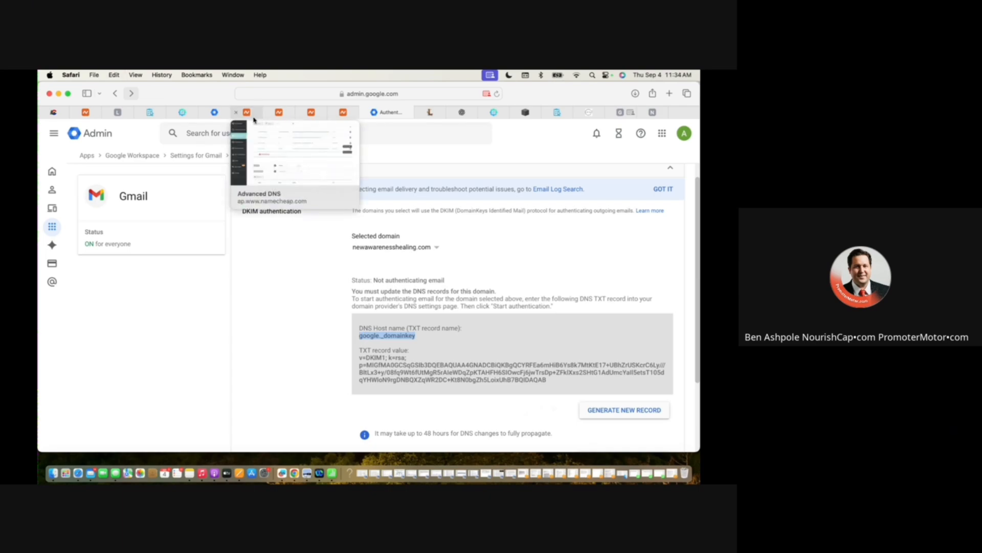
{"action": "left_click", "coordinate": [247, 112]}
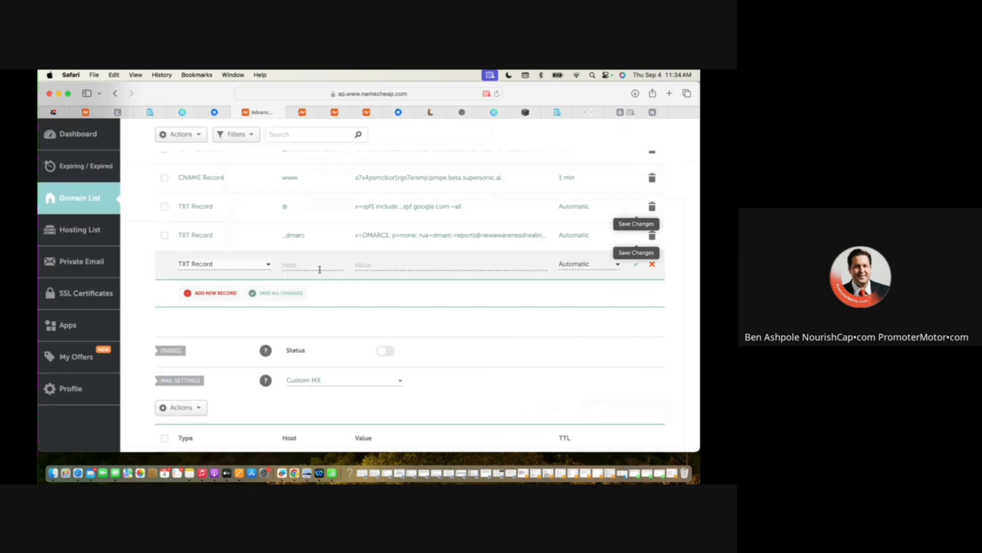
{"action": "key", "text": "super+v"}
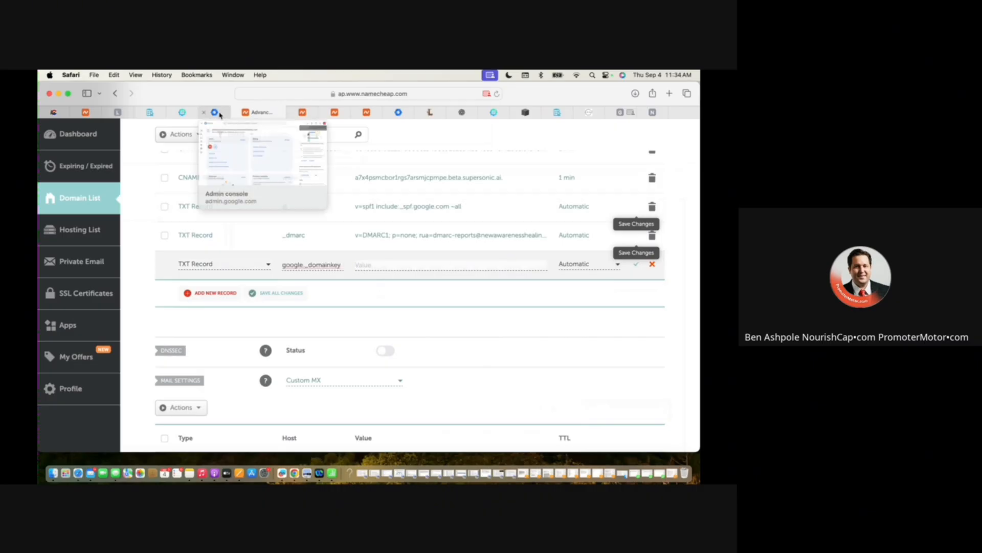
{"action": "left_click", "coordinate": [399, 112]}
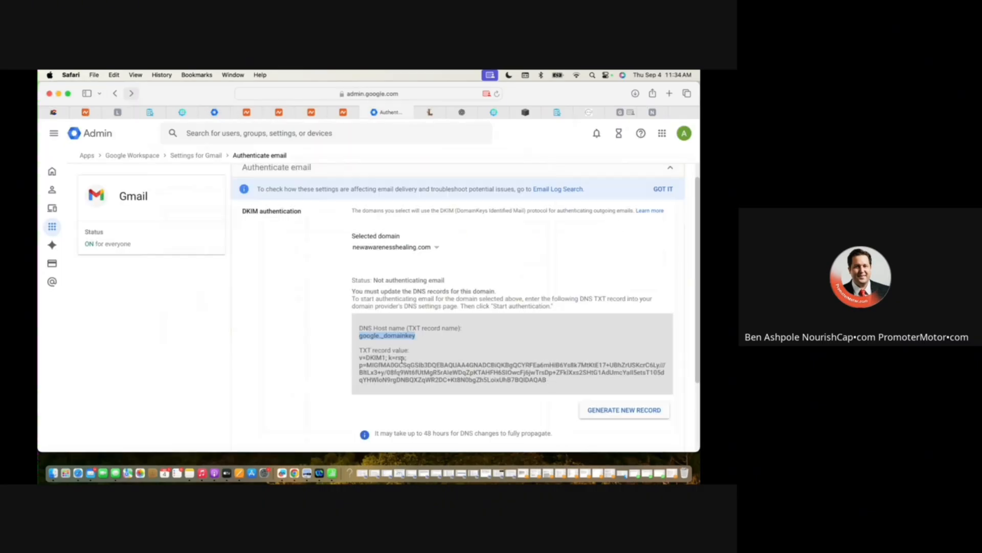